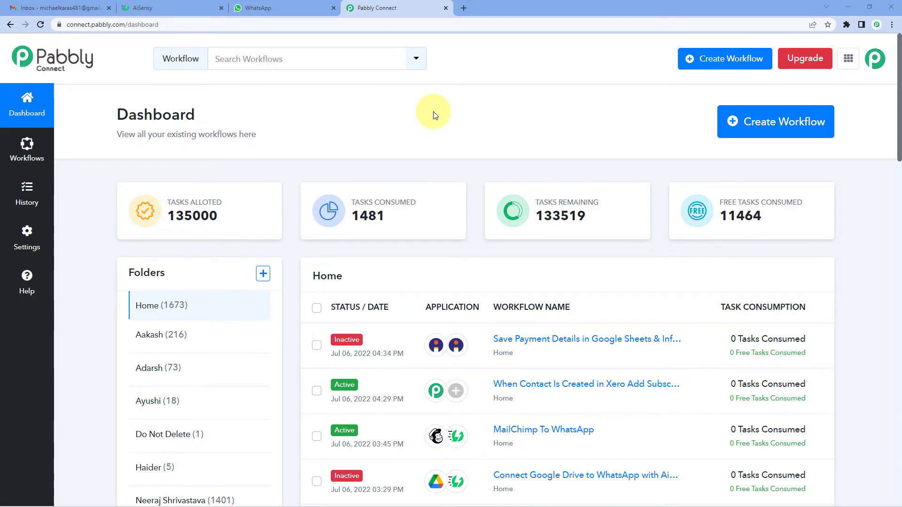
Load pabbly.com/connect in a new browser tab, then close it and return to the dashboard
click(464, 8)
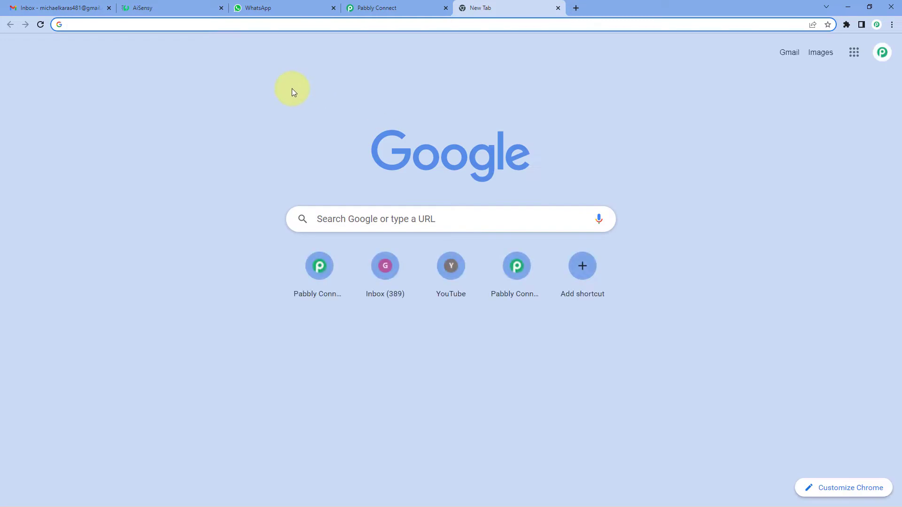
text(pabb)
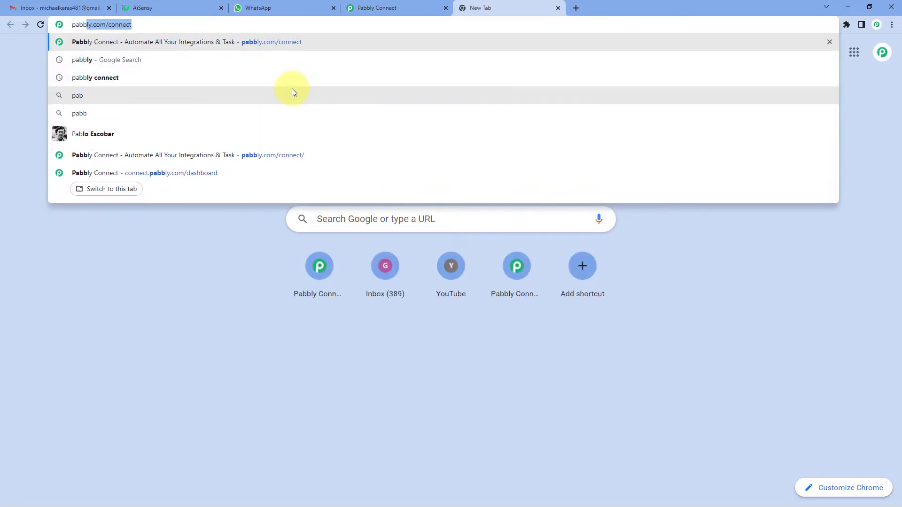
text(ly.c)
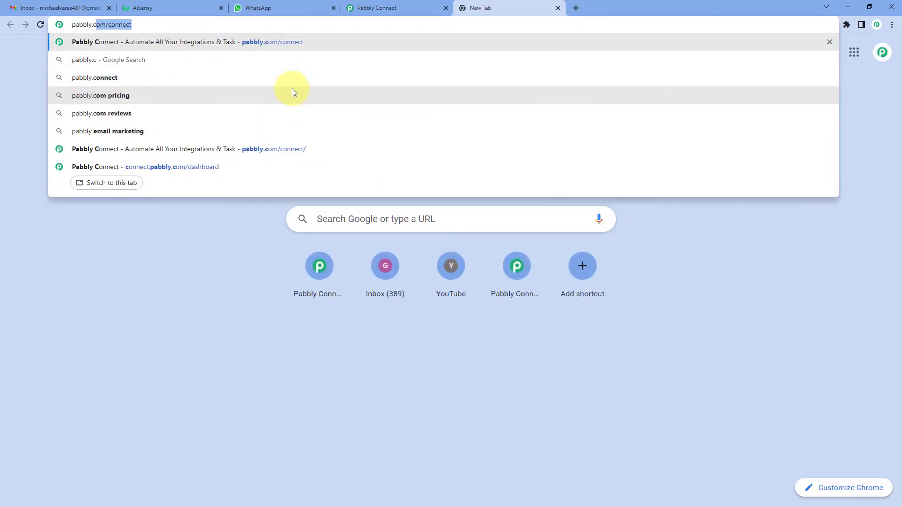
text(om/c)
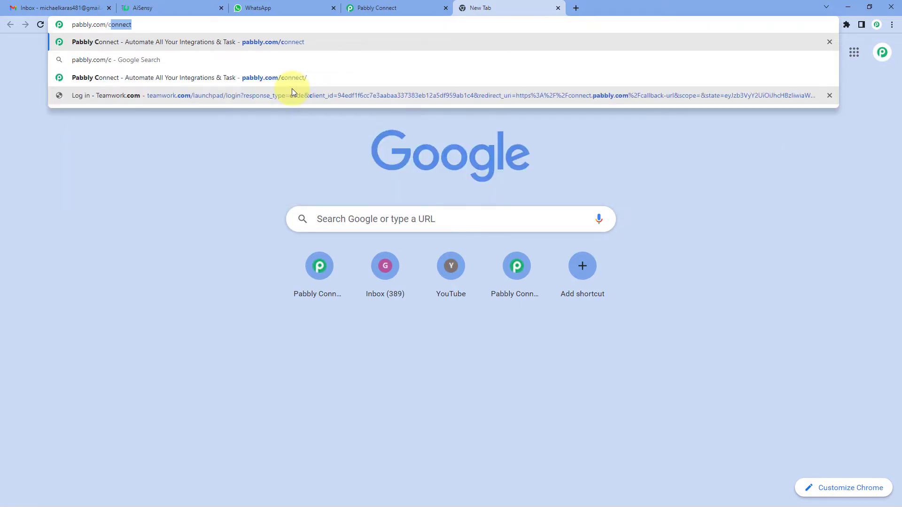
text(onnect)
key(Return)
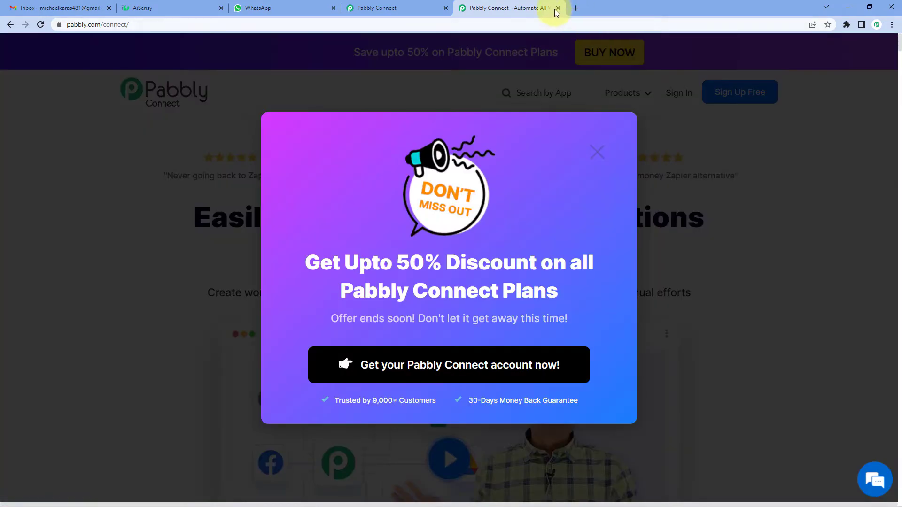
click(558, 8)
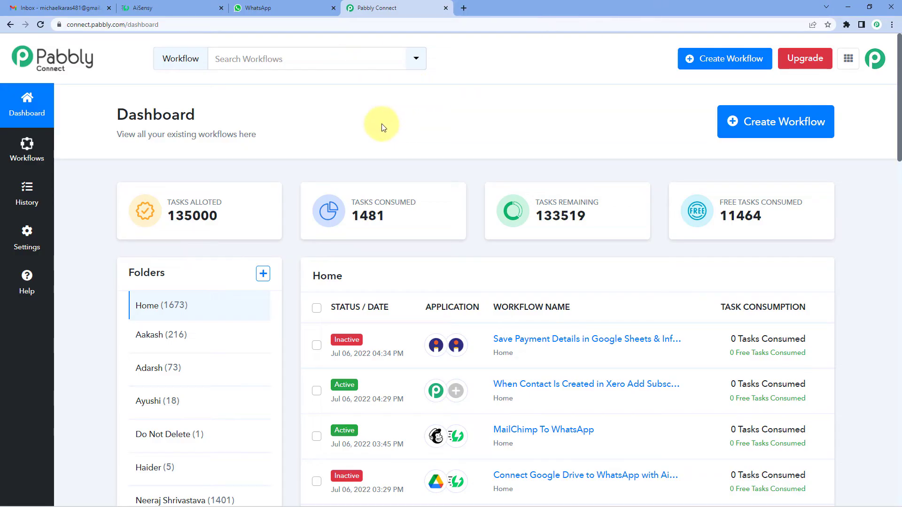
Create a workflow named 'Gmail Attachments to WhatsApp', correcting 'attachments' to a capital A
click(739, 129)
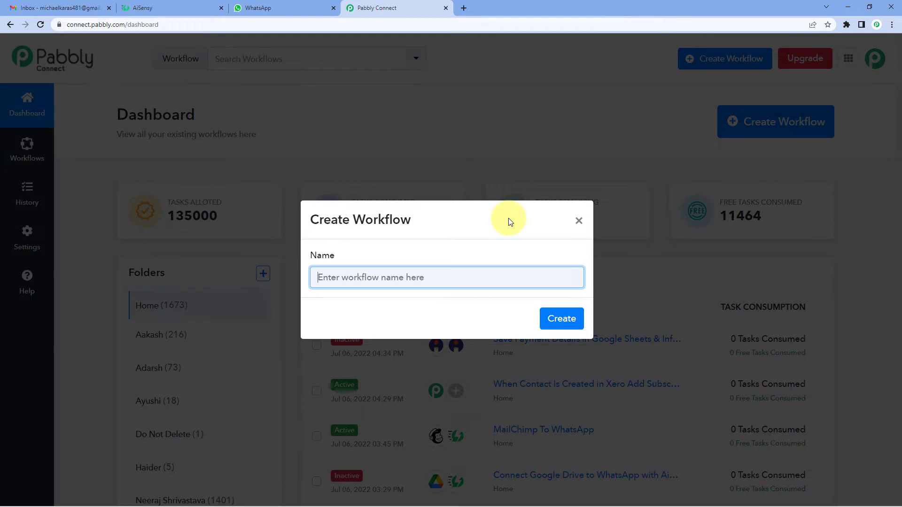
text(Gmail)
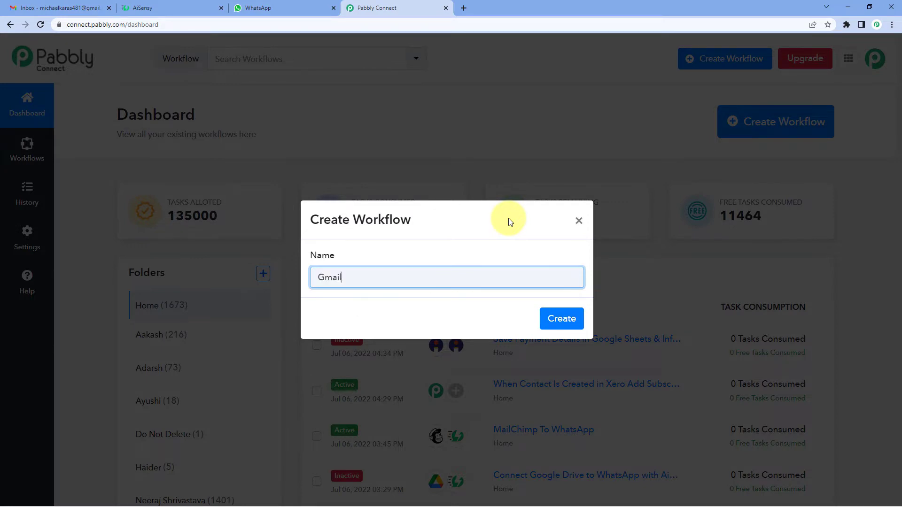
text( attachments to WhatsApp)
click(348, 277)
key(BackSpace)
text(A)
click(554, 317)
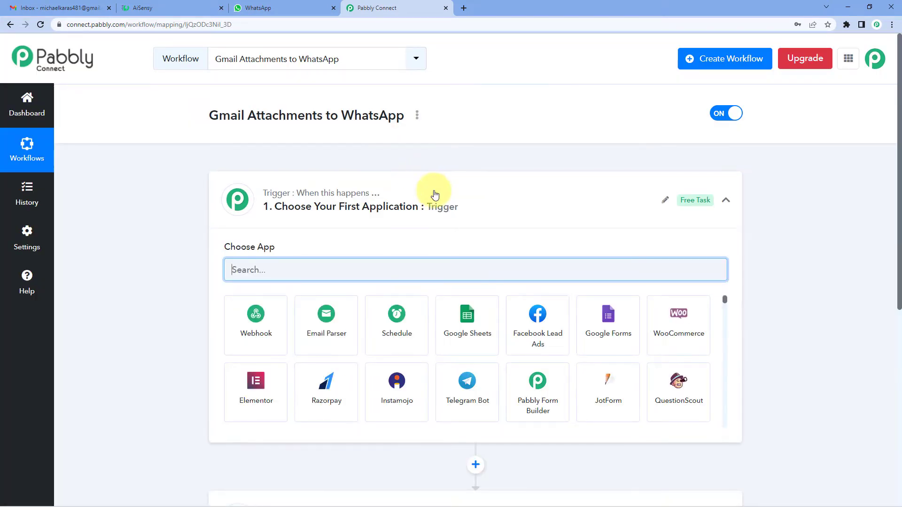
click(435, 194)
scroll(193, 203, down, 1)
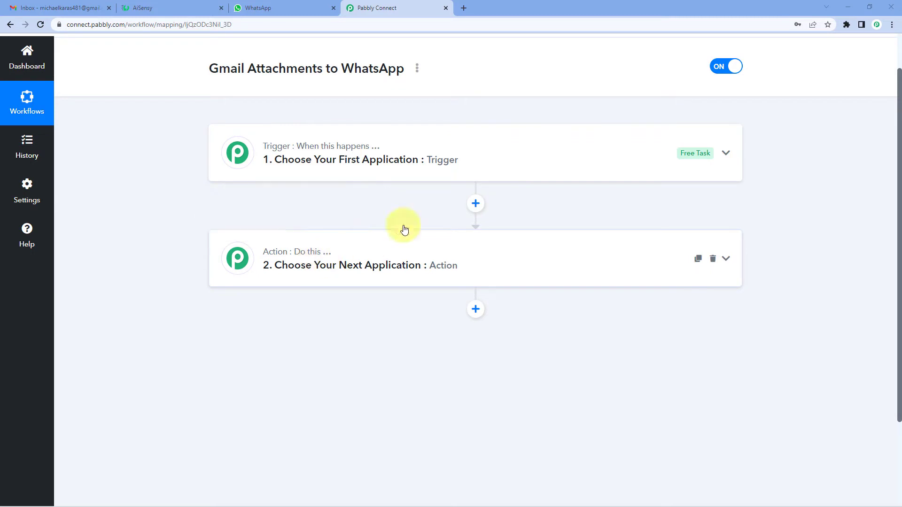
click(413, 168)
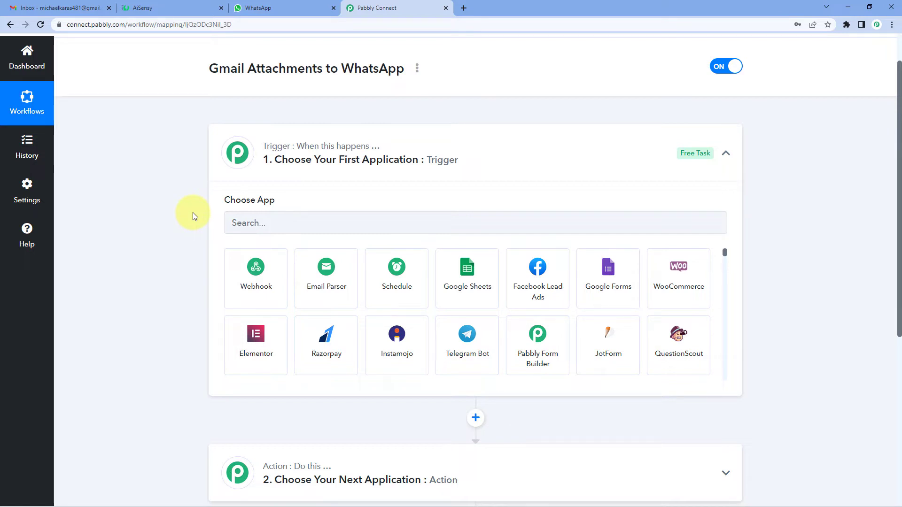
Search 'Emai' and choose Email Parser by Pabbly as the trigger app
click(267, 222)
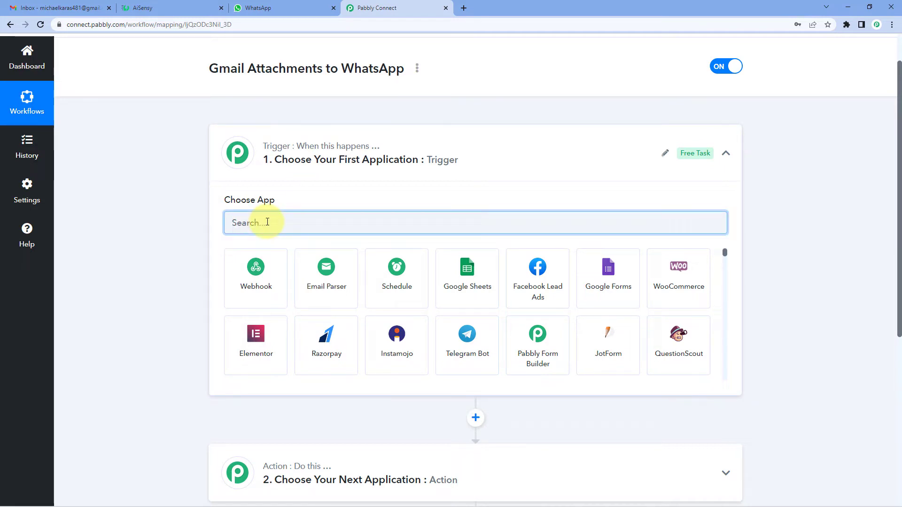
text(Emai)
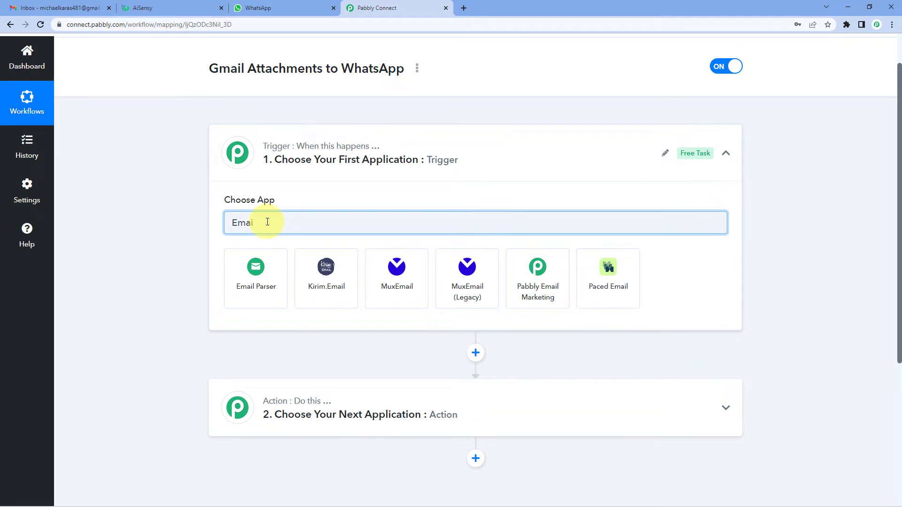
click(267, 294)
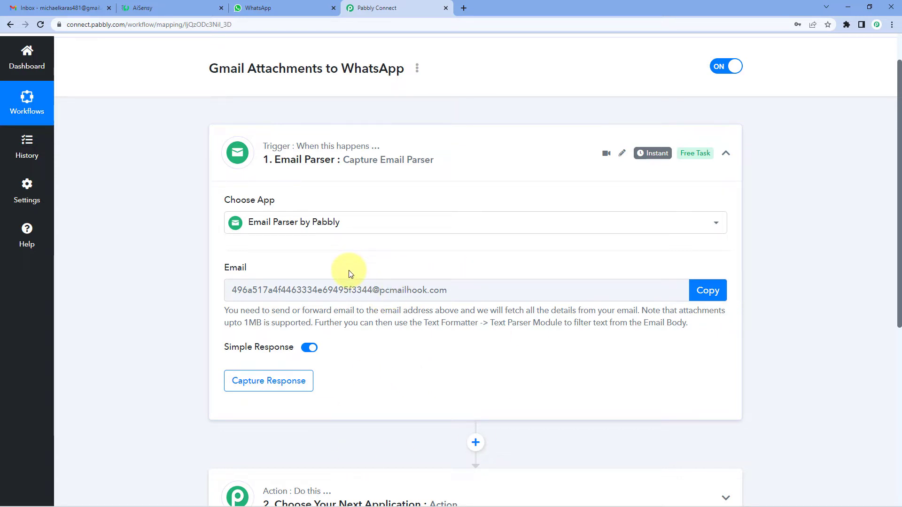
Copy the Email Parser's generated receiving email address
drag(472, 294, 203, 305)
click(185, 298)
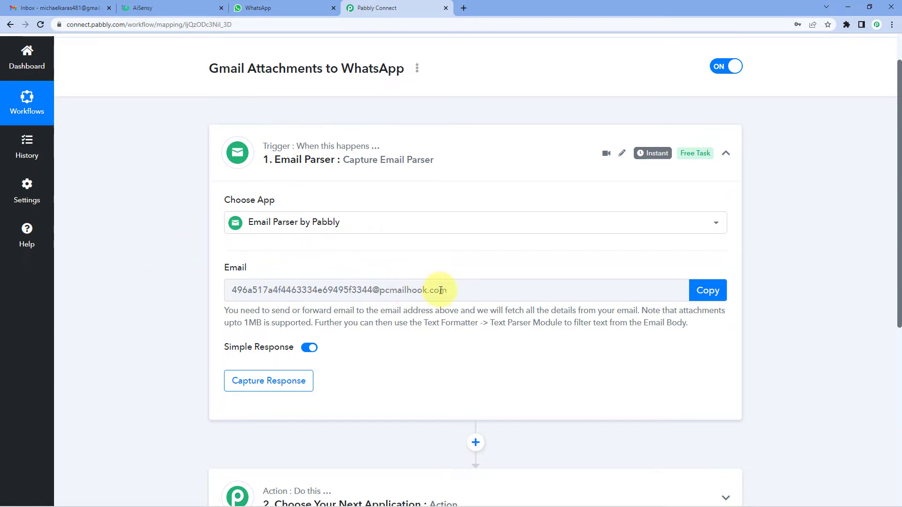
click(708, 291)
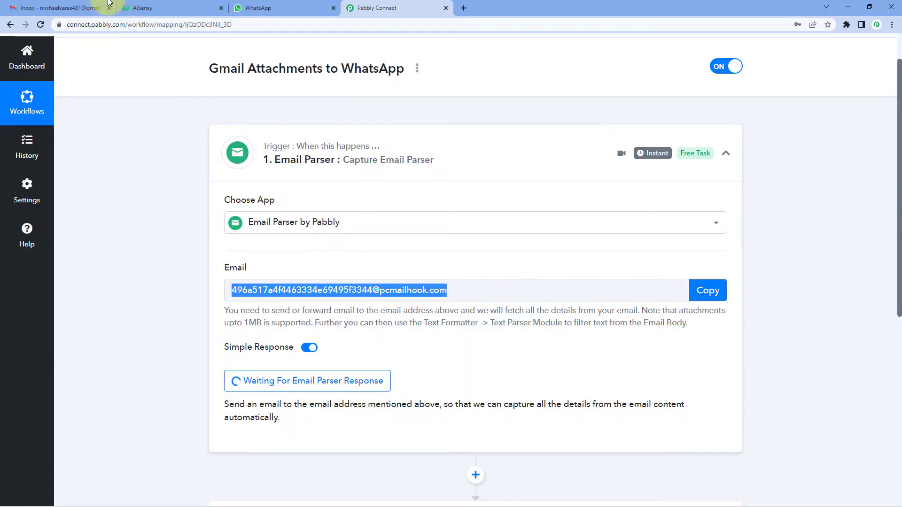
In Gmail's full settings, go to Forwarding and POP/IMAP and start adding a forwarding address
click(107, 6)
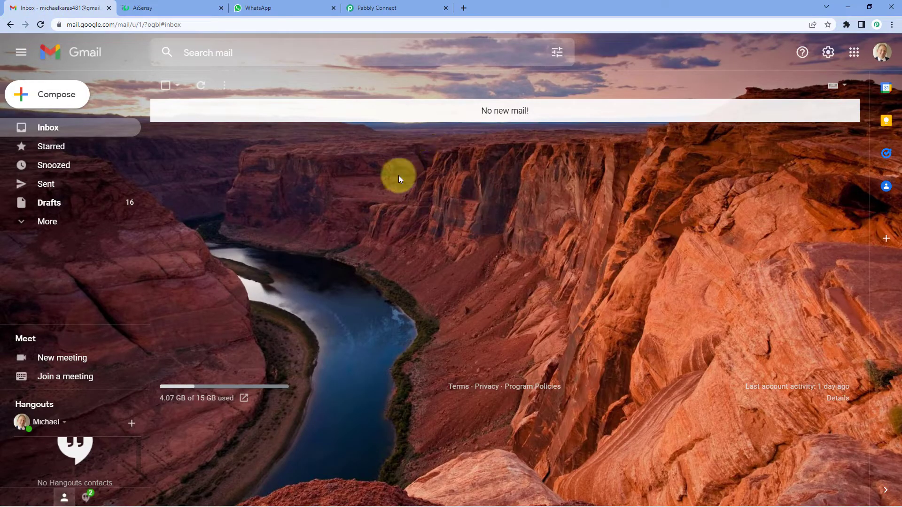
click(828, 55)
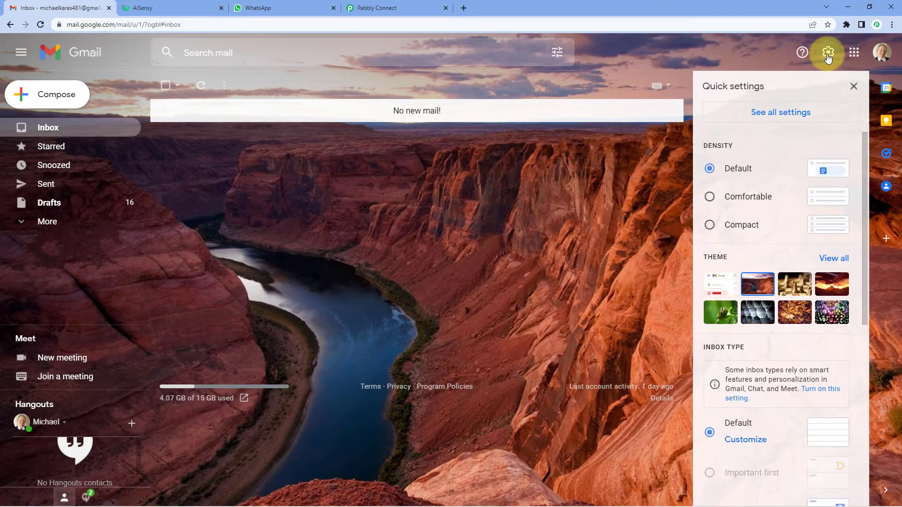
click(788, 115)
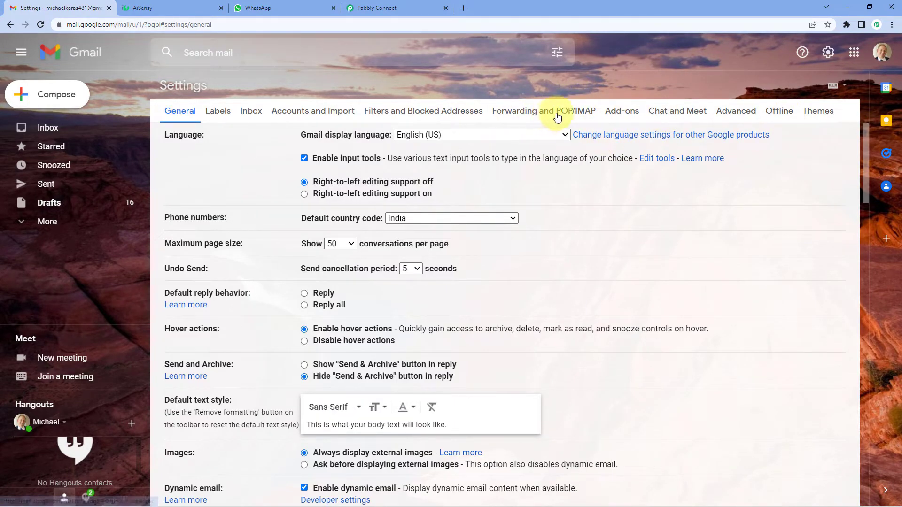
click(547, 116)
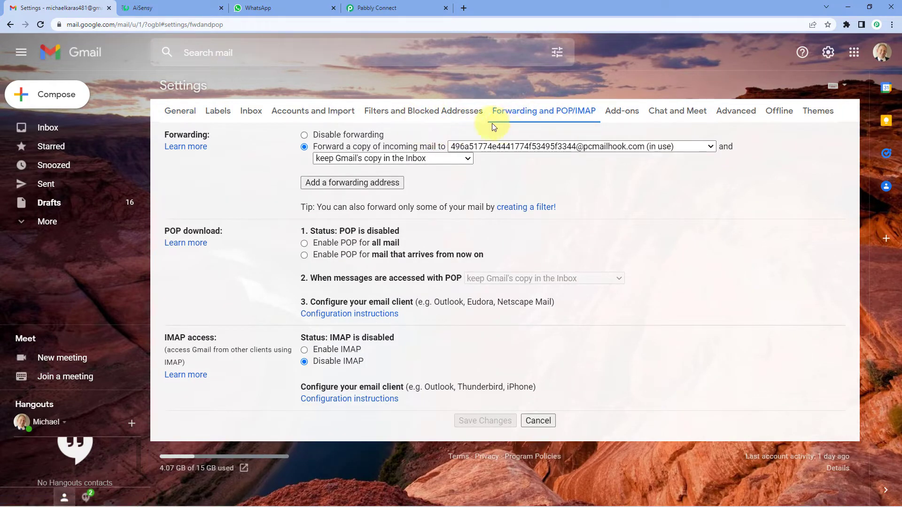
click(357, 183)
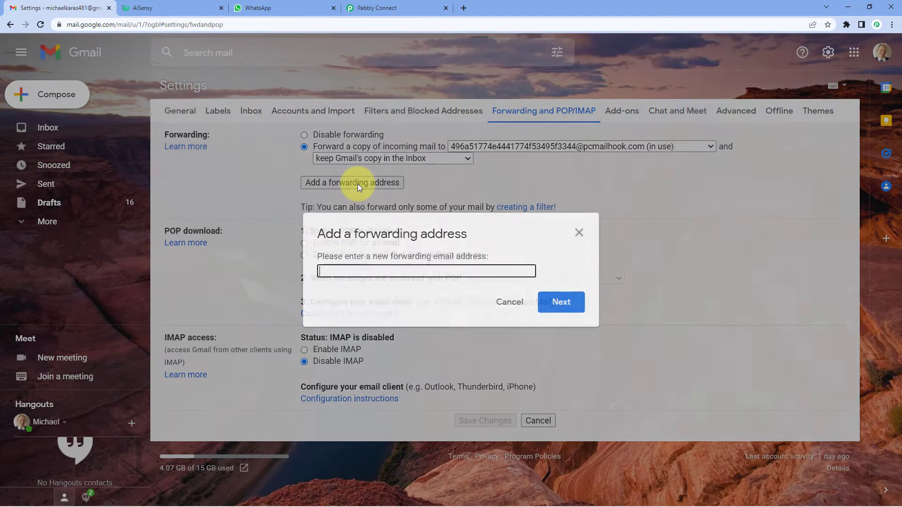
Add the pasted pcmailhook parser address as a forwarding address, confirm with Proceed, and dismiss the code notice
key(ctrl+v)
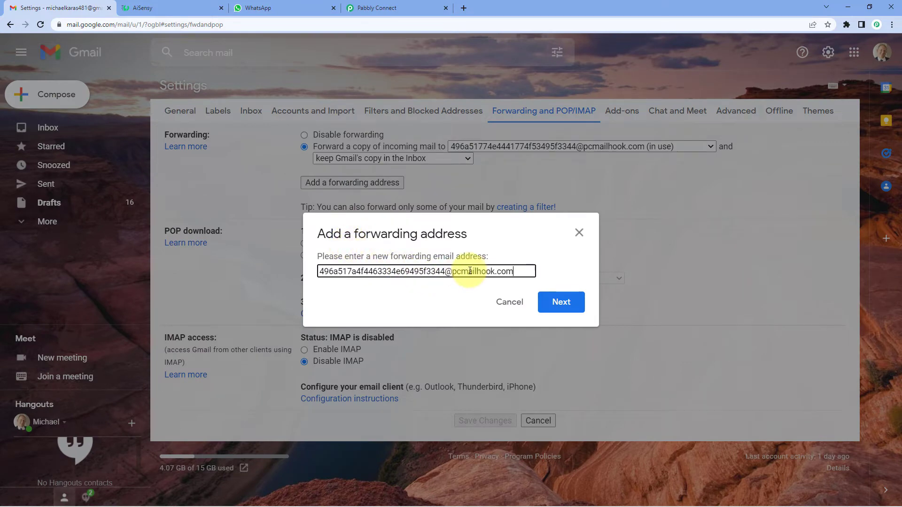
click(561, 303)
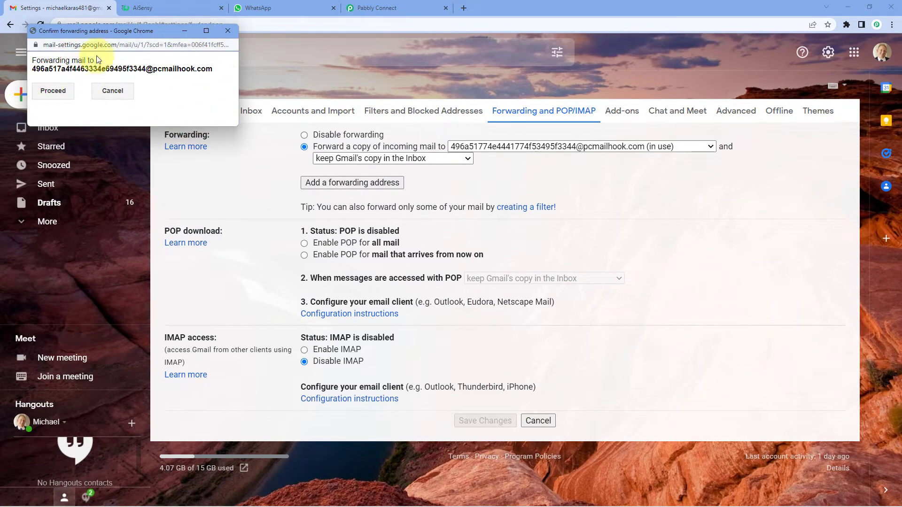
click(54, 91)
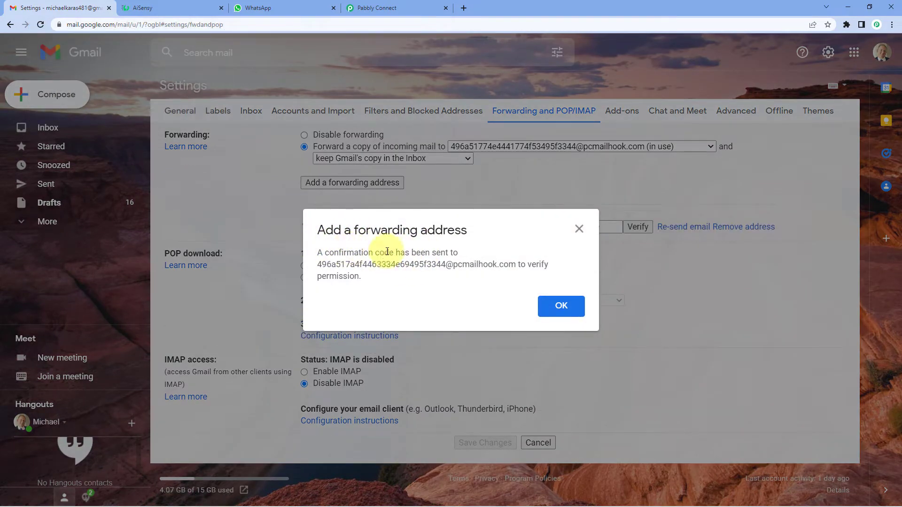
drag(517, 265, 314, 263)
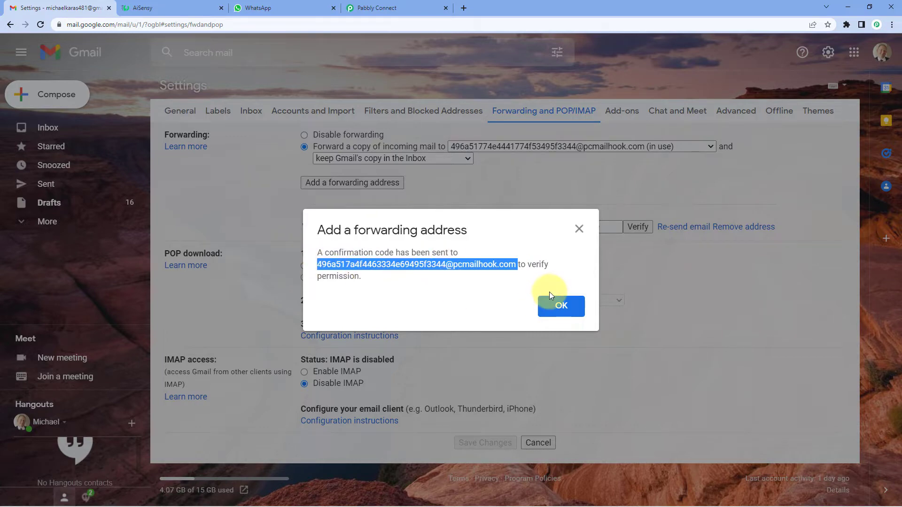
click(558, 311)
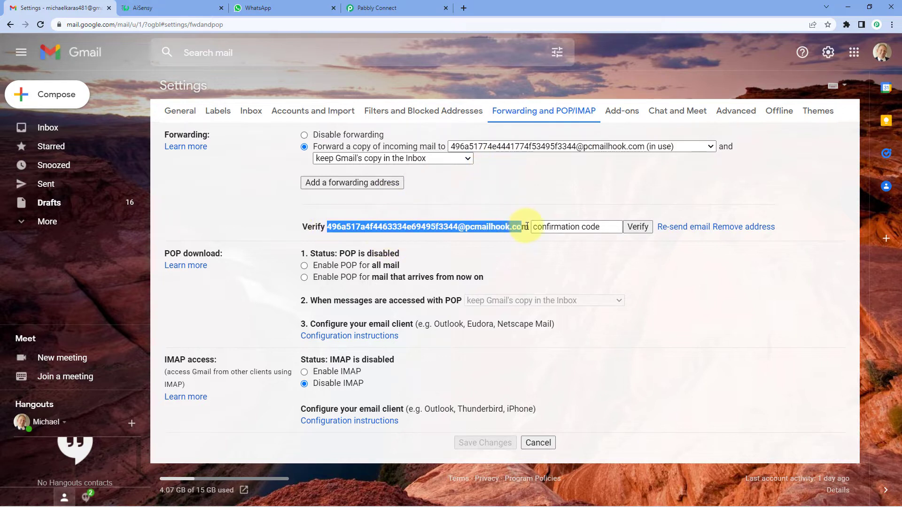
click(512, 205)
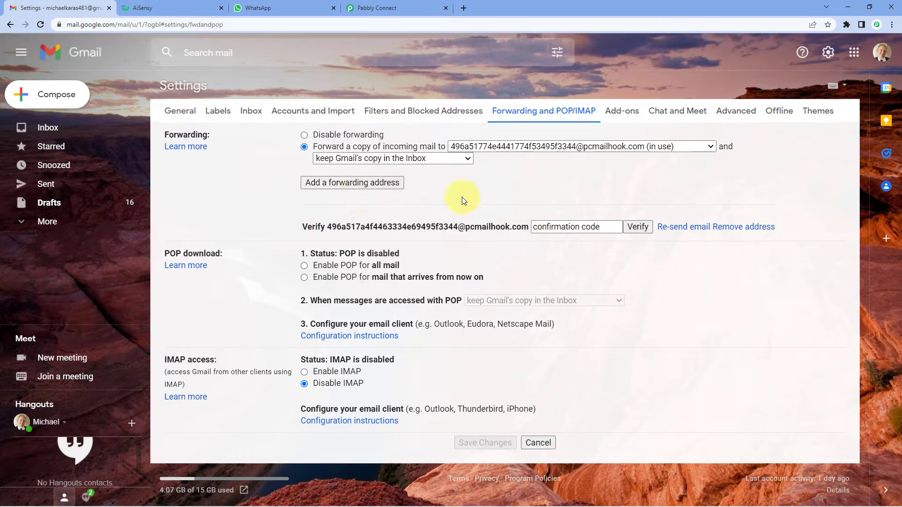
click(394, 3)
Scroll the Response Received list down to Body Text and enlarge its field
click(182, 237)
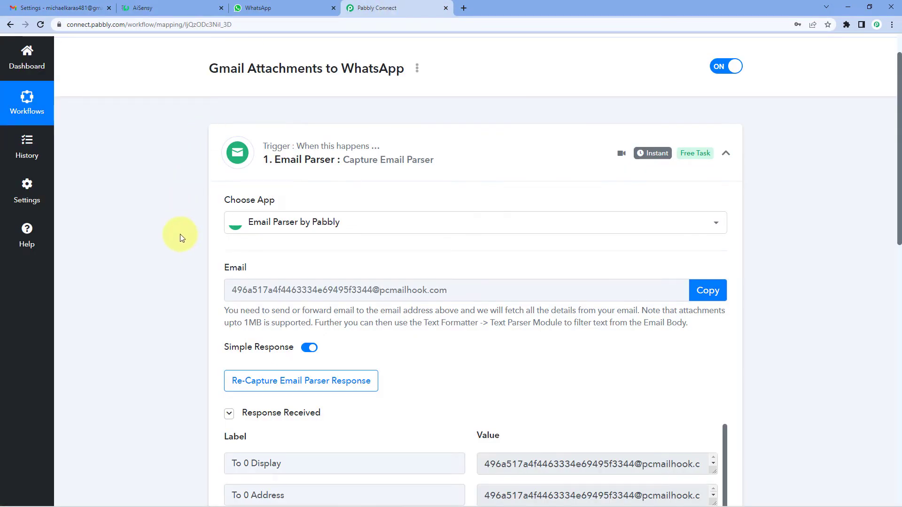
scroll(182, 238, down, 4)
scroll(182, 238, down, 2)
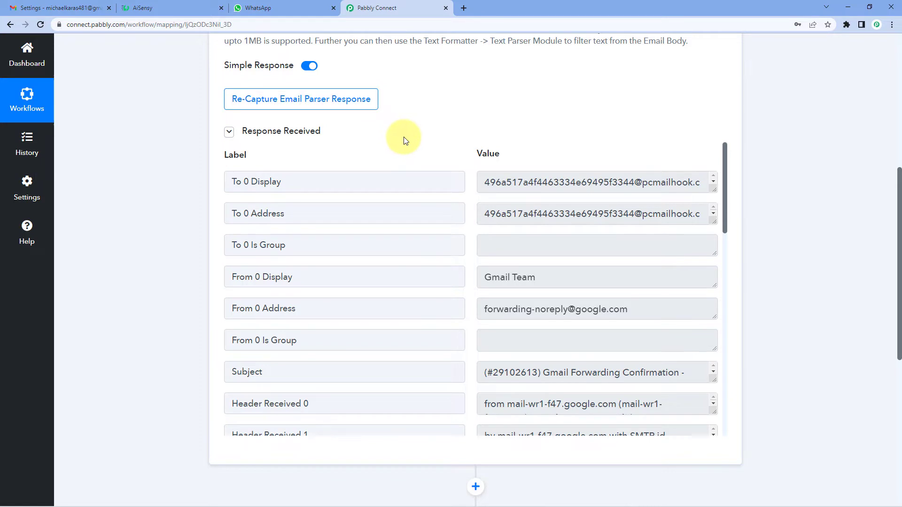
scroll(469, 202, down, 3)
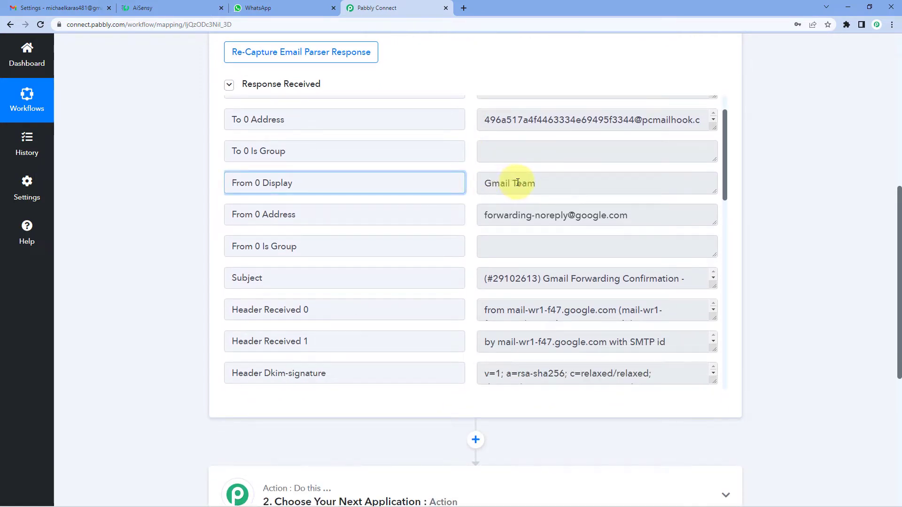
click(559, 185)
drag(560, 185, 459, 192)
scroll(467, 199, down, 2)
scroll(467, 200, down, 4)
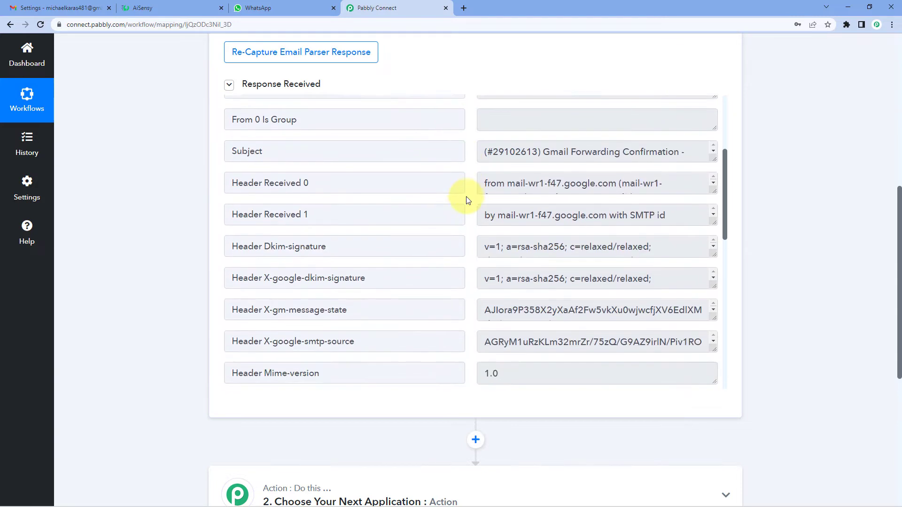
scroll(468, 213, down, 7)
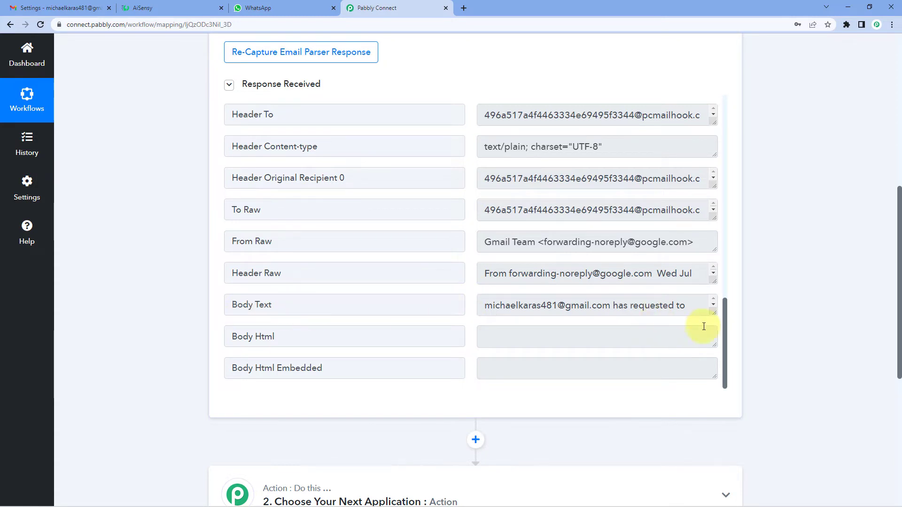
drag(715, 314, 713, 388)
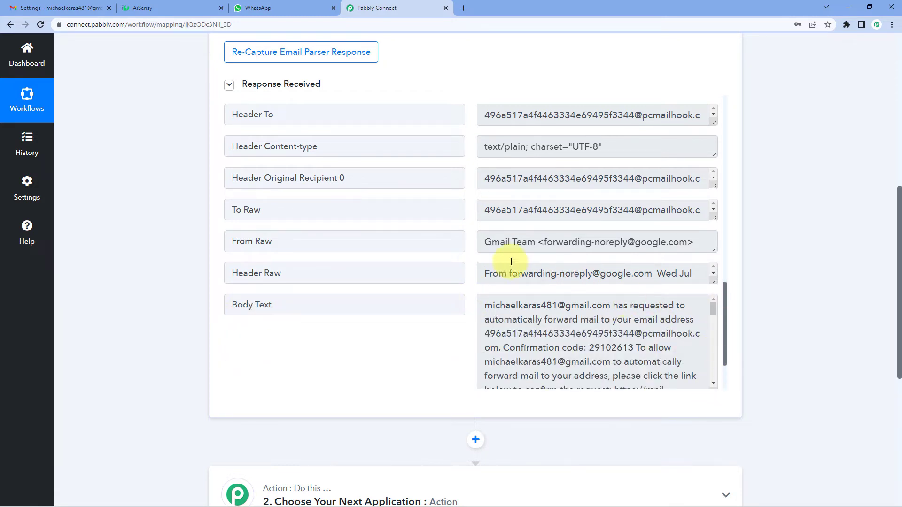
scroll(486, 265, down, 2)
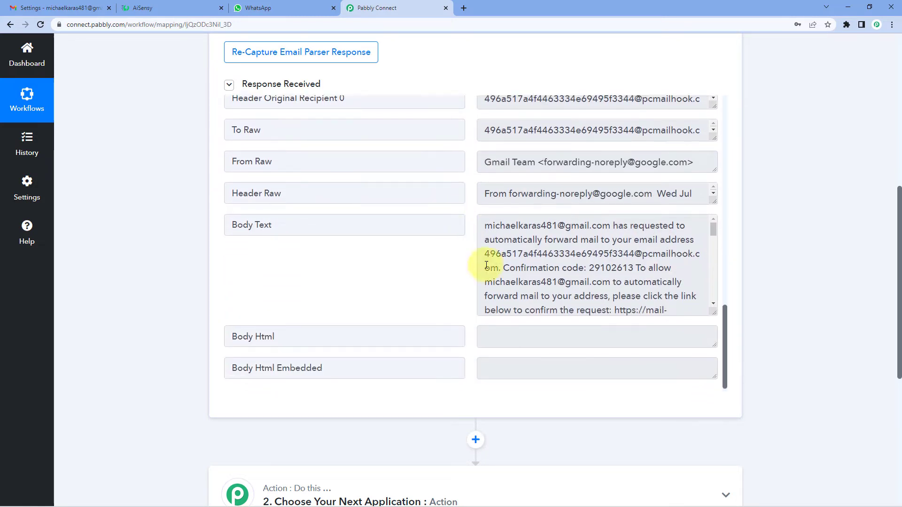
Copy the Gmail confirmation code from the parsed email's body text
double_click(614, 269)
right_click(631, 272)
click(646, 282)
click(57, 8)
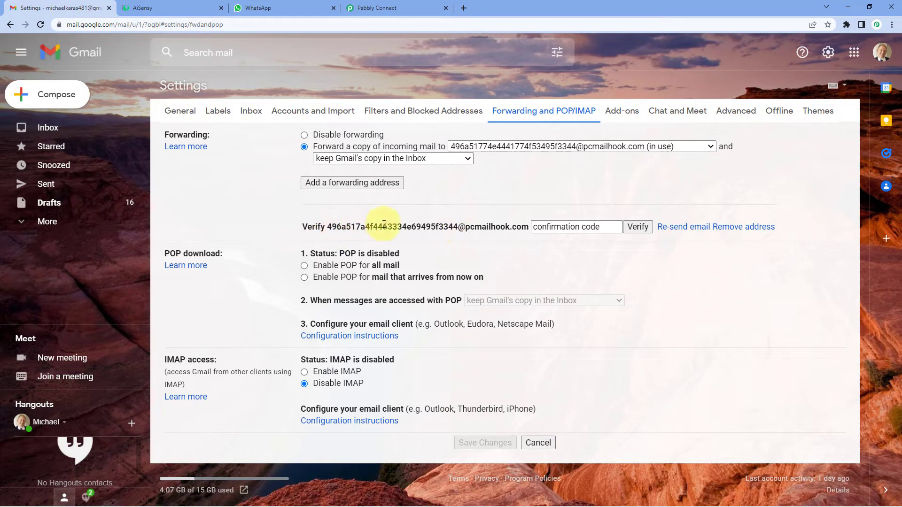
Paste the confirmation code into Gmail's verify field and verify the parser forwarding address
right_click(549, 226)
click(573, 298)
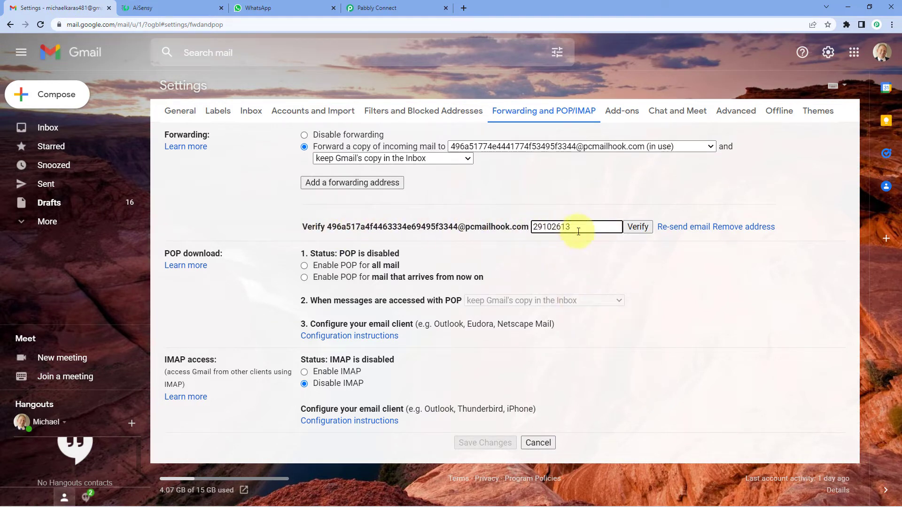
click(647, 232)
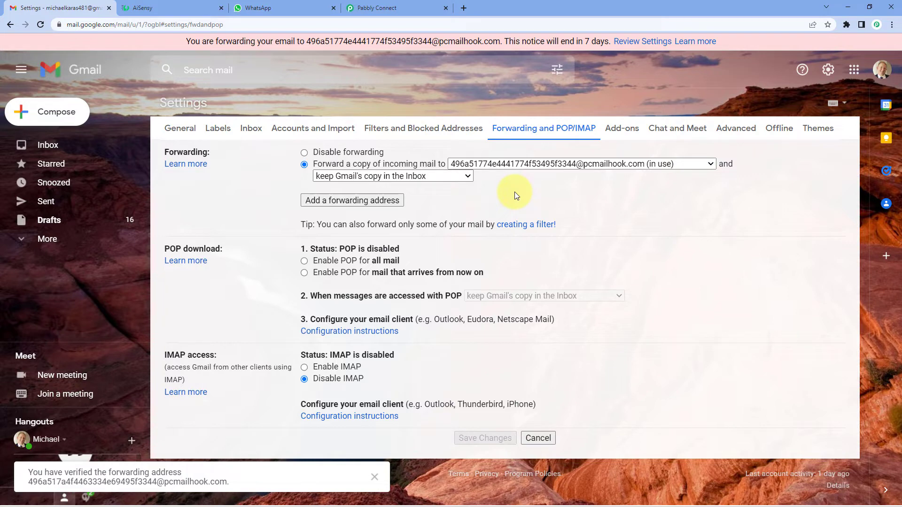
click(377, 8)
scroll(427, 187, up, 3)
scroll(452, 97, up, 5)
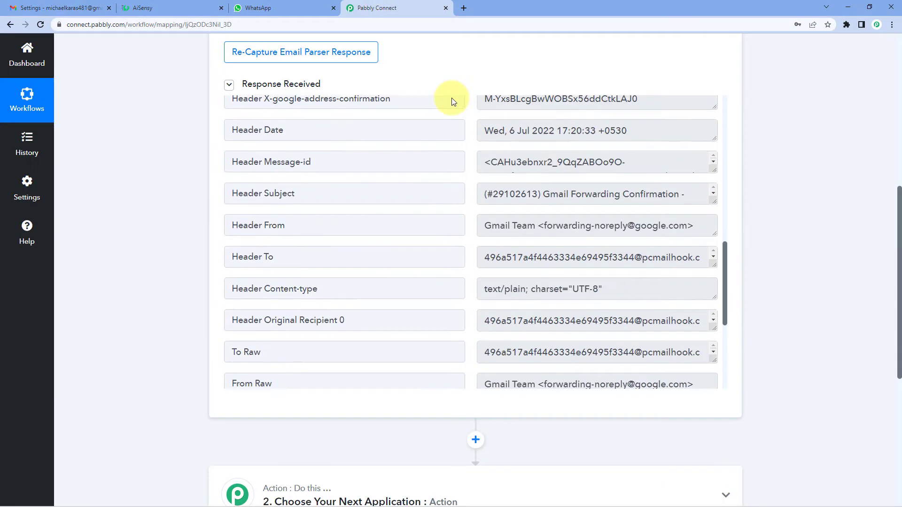
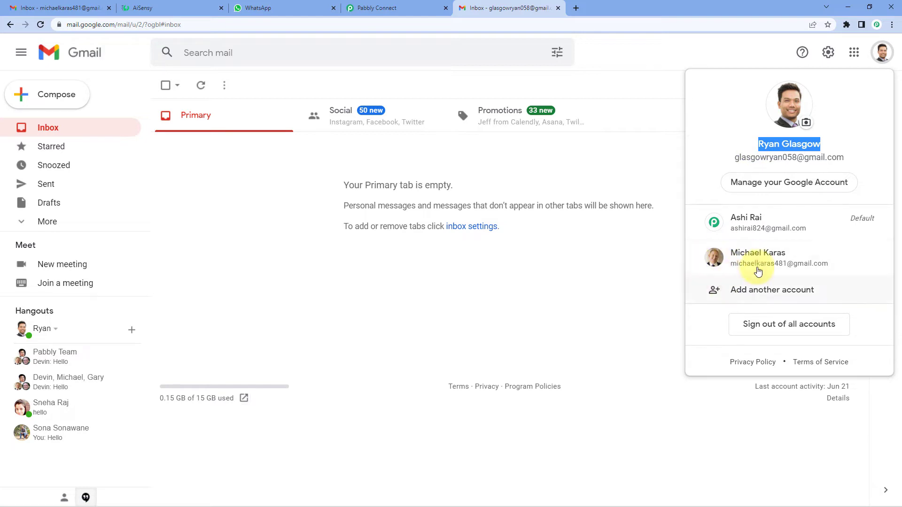
Copy the recipient account's e-mail address from its account details panel
click(85, 9)
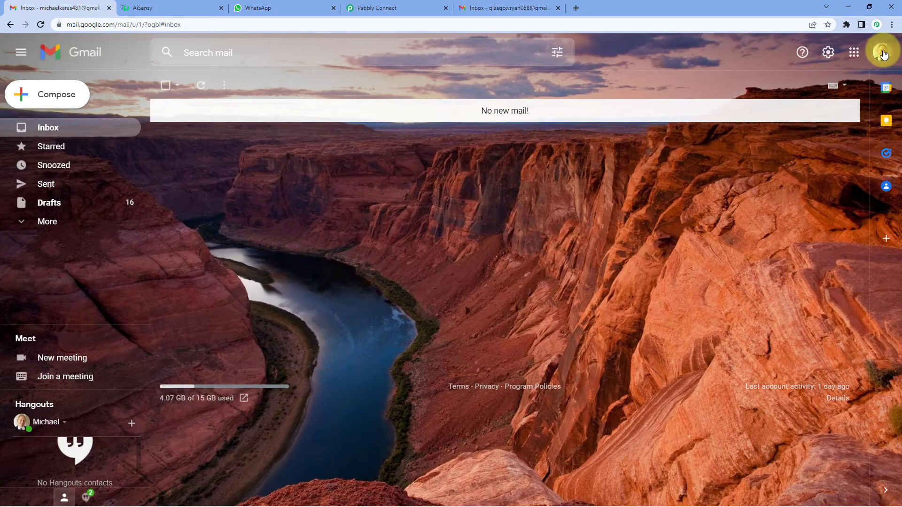
click(882, 52)
drag(850, 158, 724, 161)
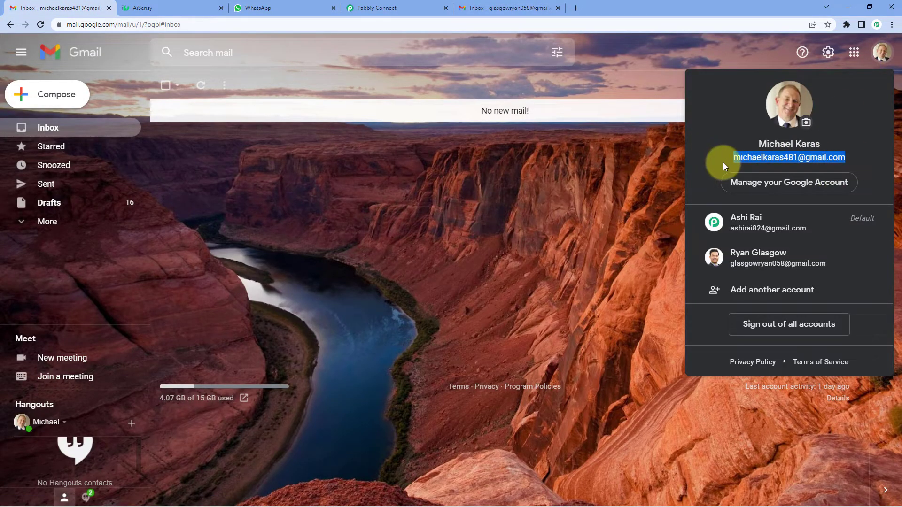
right_click(772, 156)
click(678, 168)
click(580, 171)
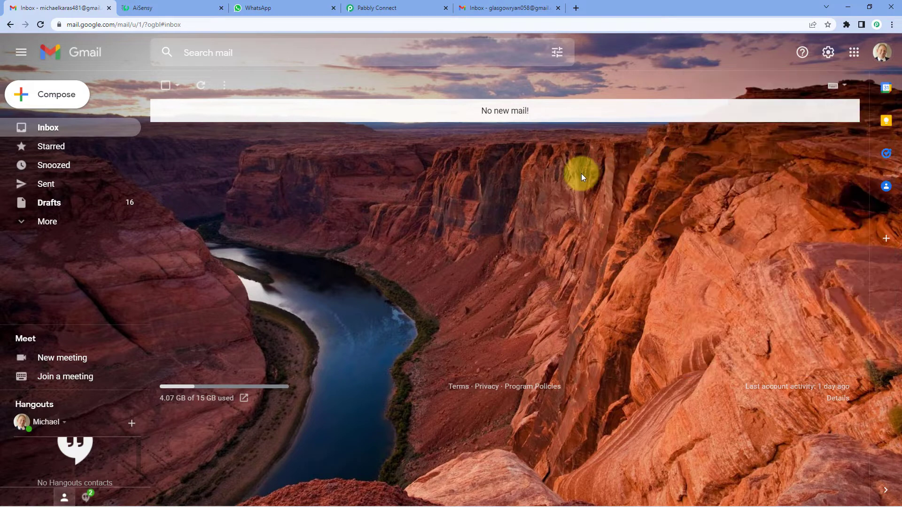
click(516, 5)
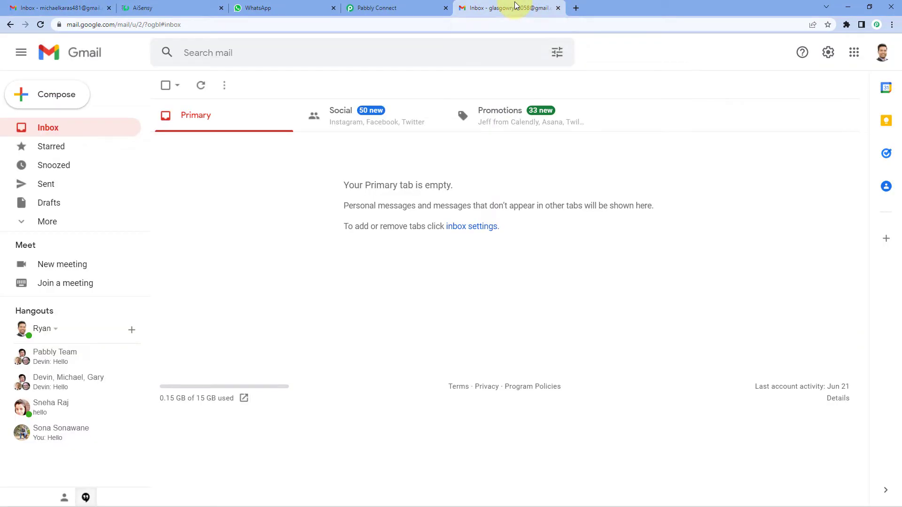
Compose a new email to the copied address with subject 'We are just Testing' and a short test body
click(47, 102)
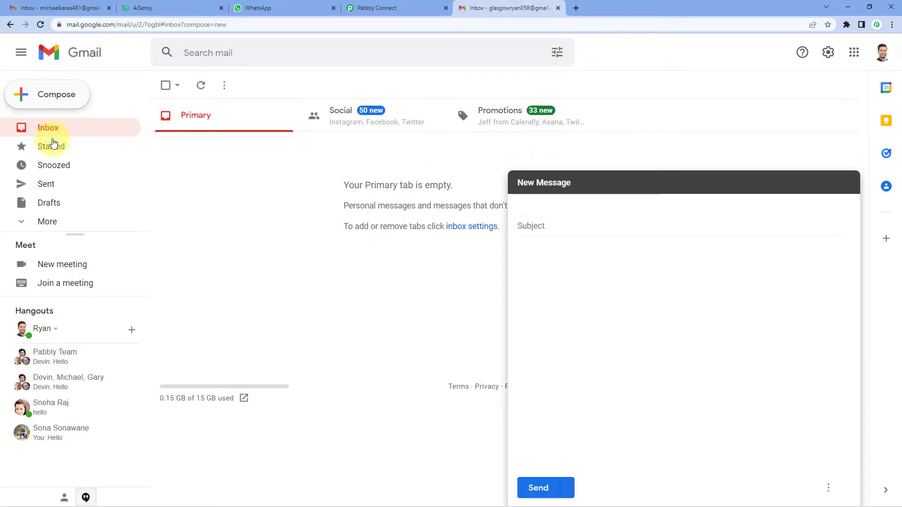
key(ctrl+v)
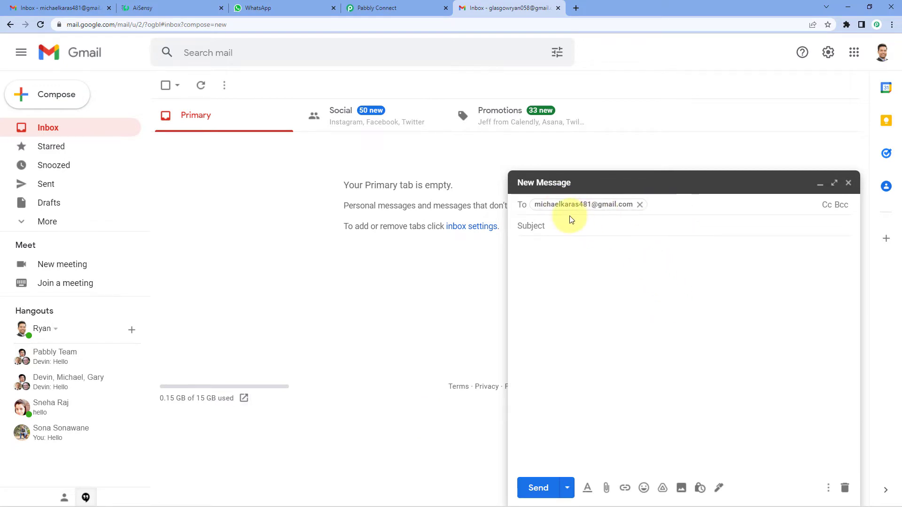
click(556, 225)
text(We are just )
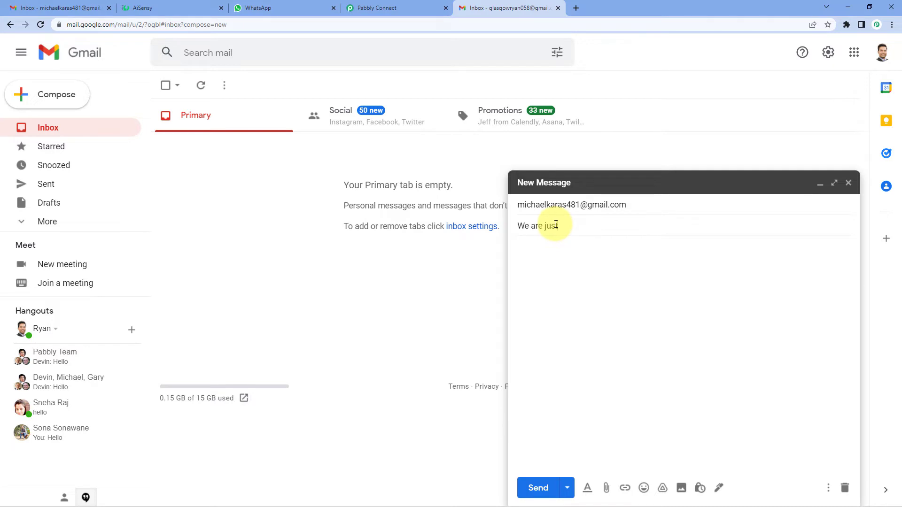
text(Testing)
click(571, 270)
text(Hello M)
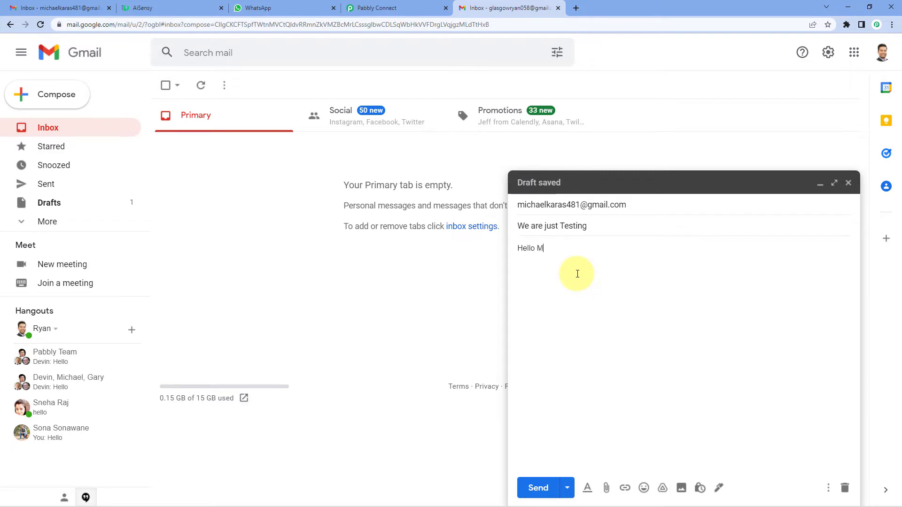
text(ichael,  )
text(We are just te)
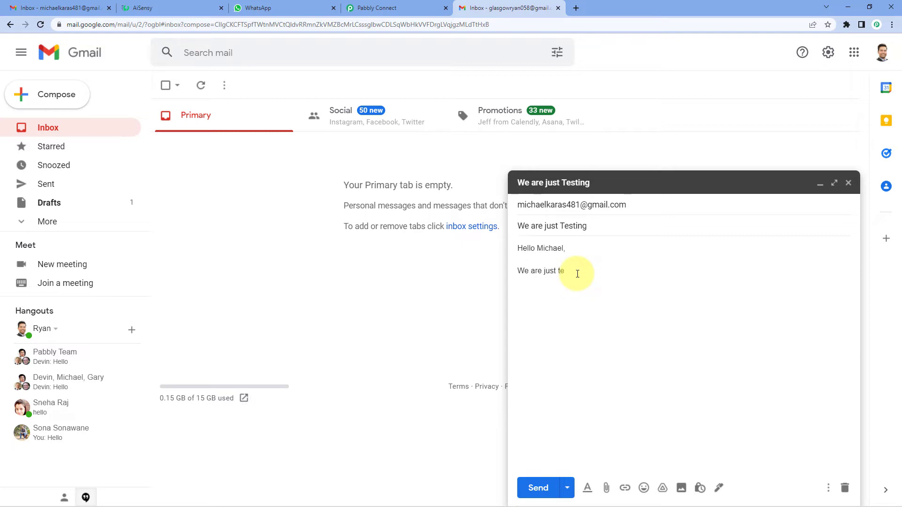
text(sting this automati)
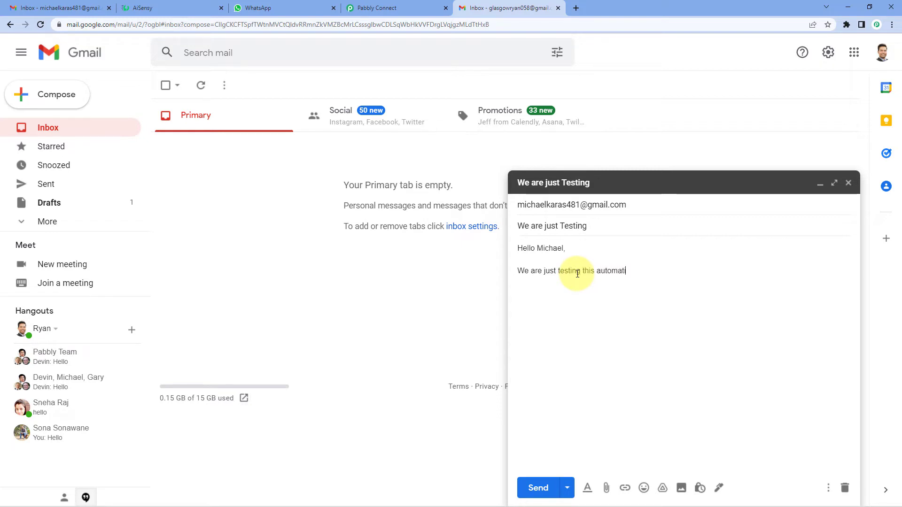
text(on.  THank Yp)
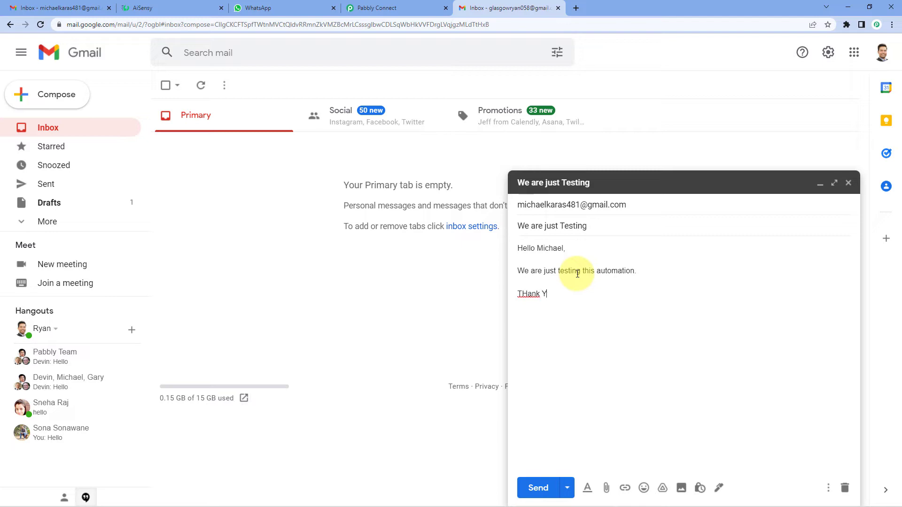
Correct the mistyped 'Thank You' sign-off and add two blank lines below it
key(BackSpace)
key(BackSpace)
key(BackSpace)
key(BackSpace)
key(BackSpace)
key(BackSpace)
text(hanky)
key(BackSpace)
text(You)
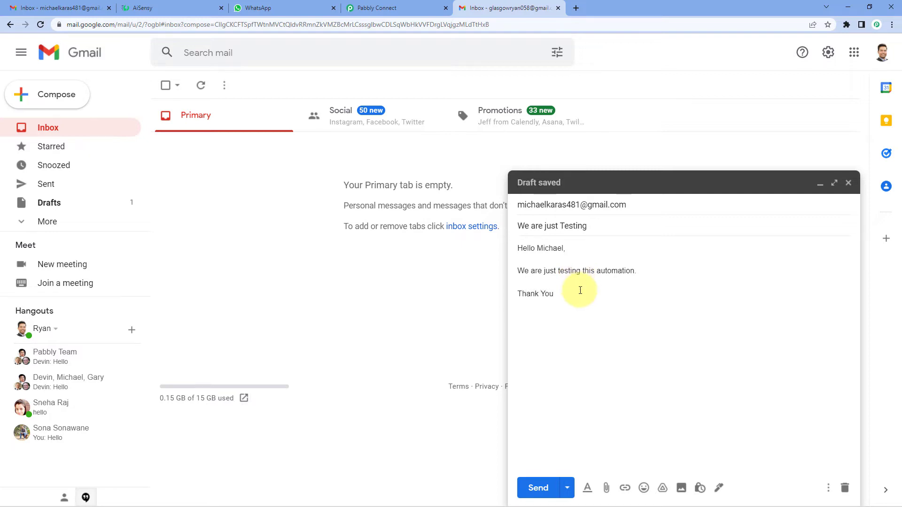
key(Return)
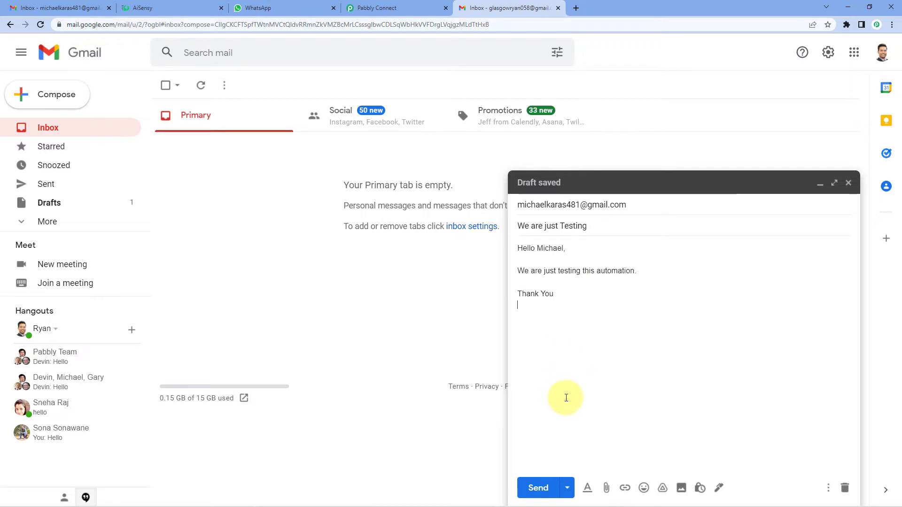
key(Return)
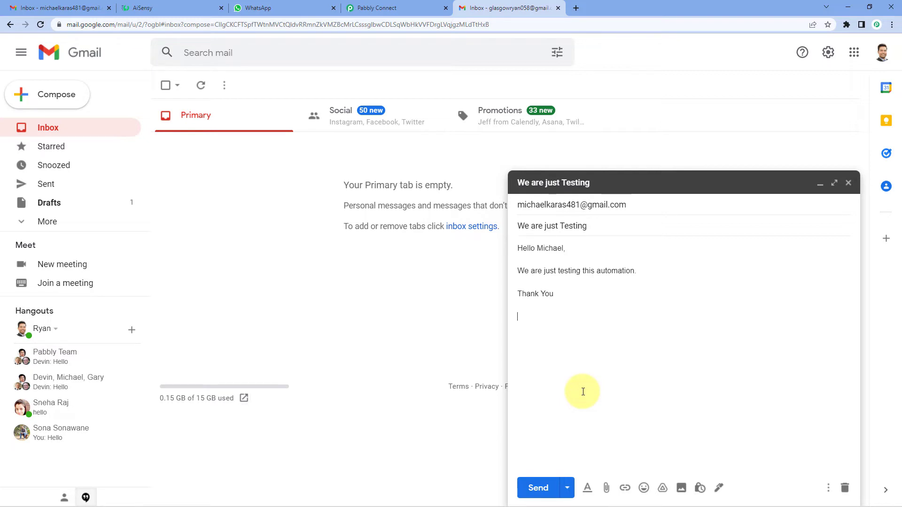
Attach functionalsample.pdf to the draft and go back to the Pabbly Connect workflow
click(606, 488)
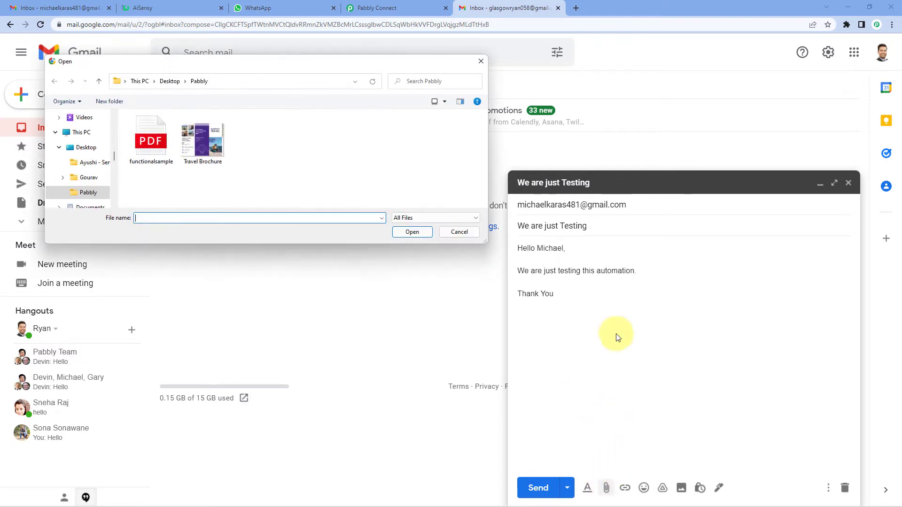
click(152, 148)
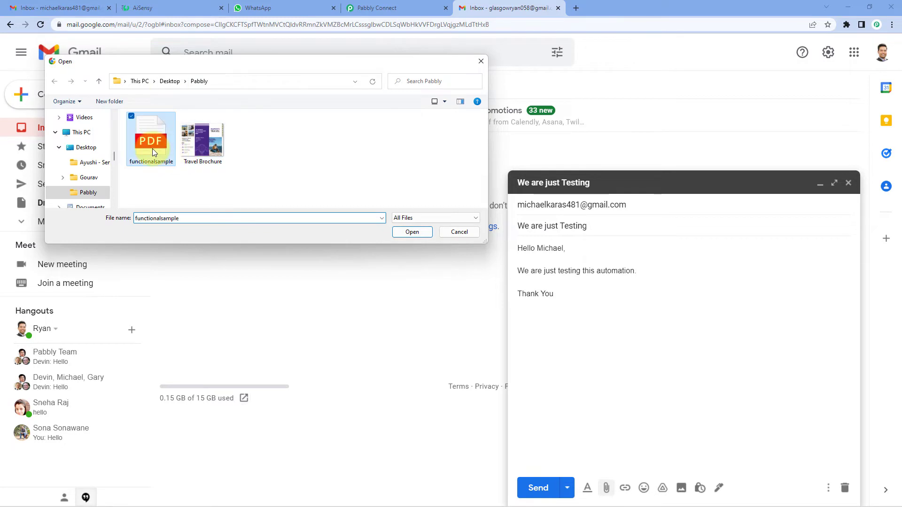
click(412, 232)
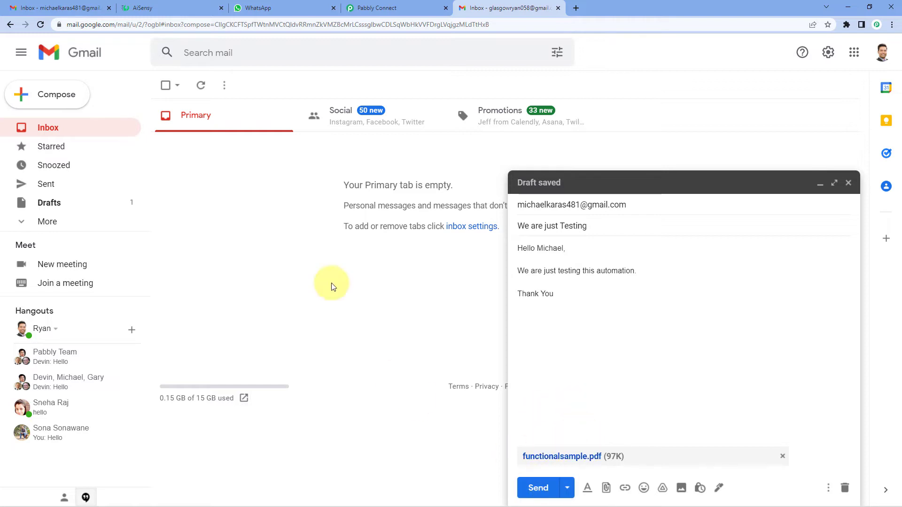
click(408, 5)
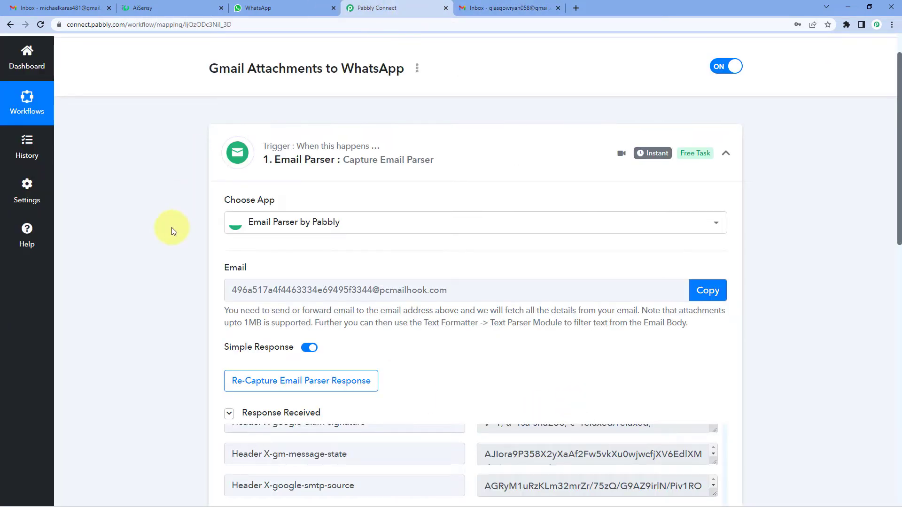
scroll(171, 227, down, 4)
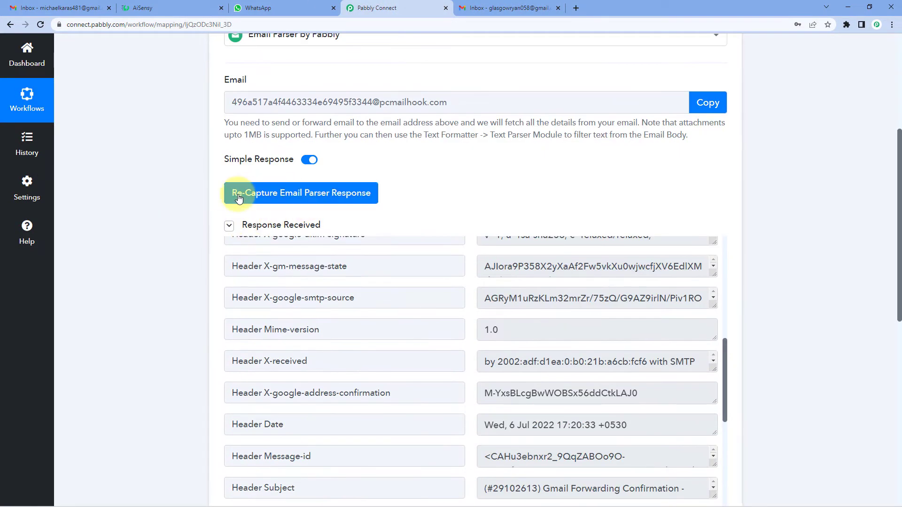
Re-capture the Email Parser response, confirming Yes, then return to the unsent Gmail draft
click(296, 196)
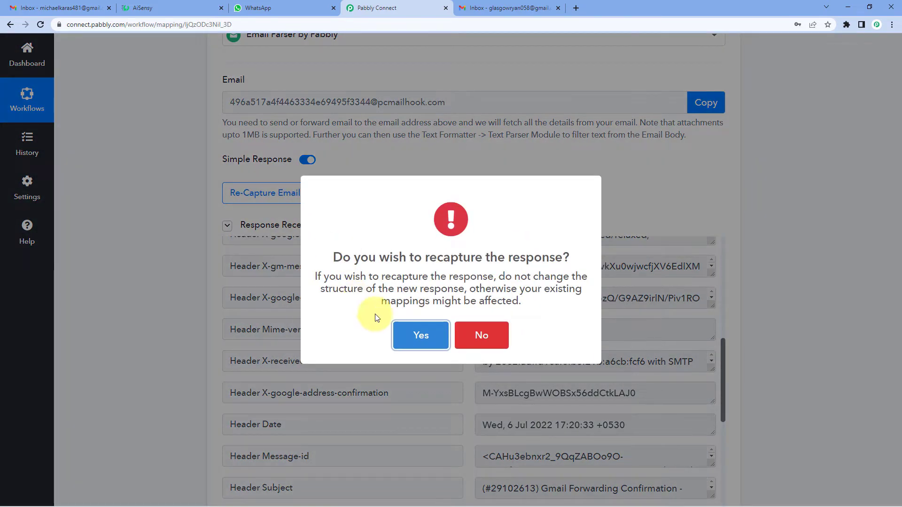
click(414, 338)
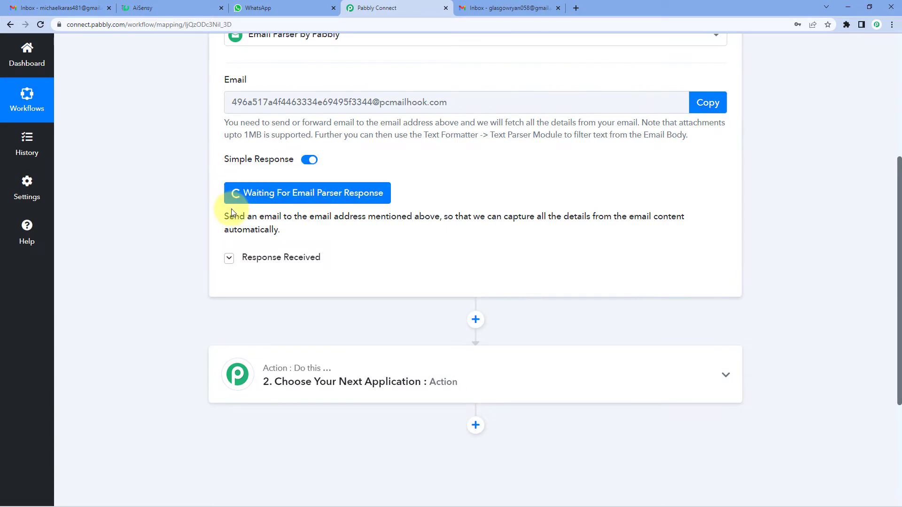
click(520, 6)
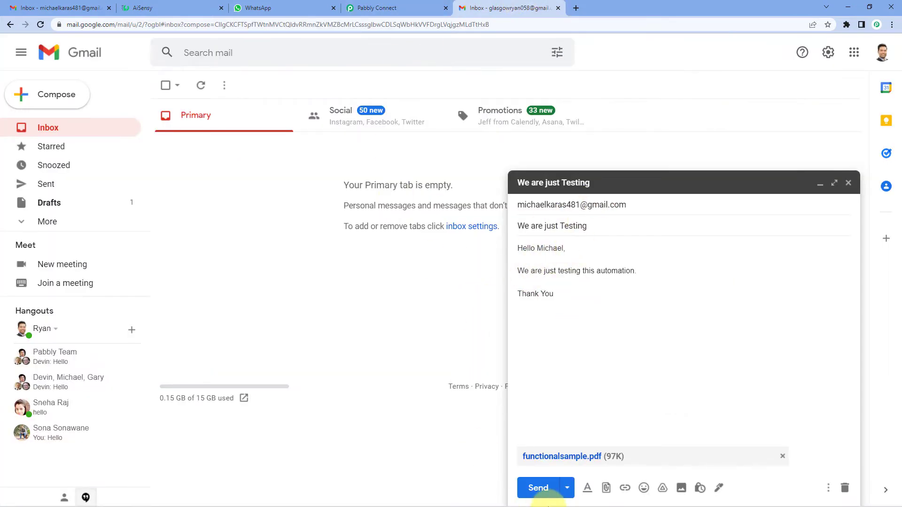
Send the 'We are just Testing' email, confirm it arrived with the PDF, then return to Pabbly
click(538, 488)
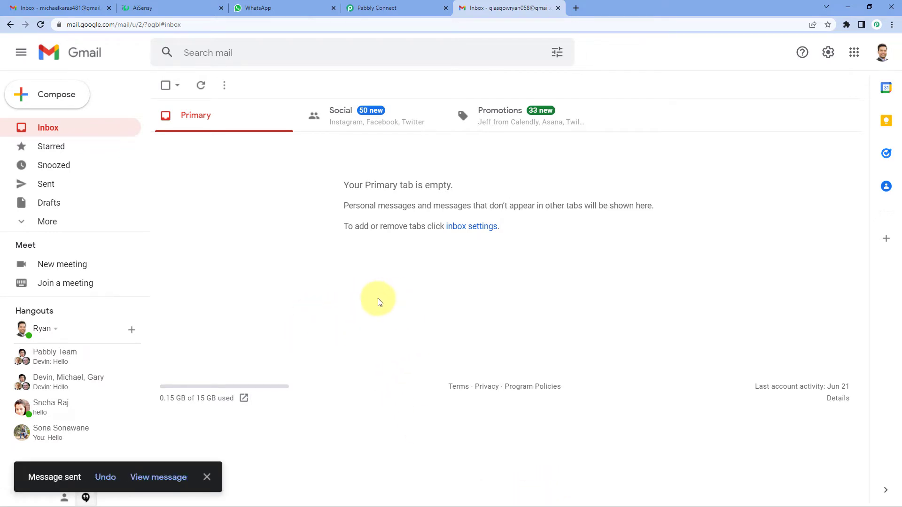
key(ctrl+1)
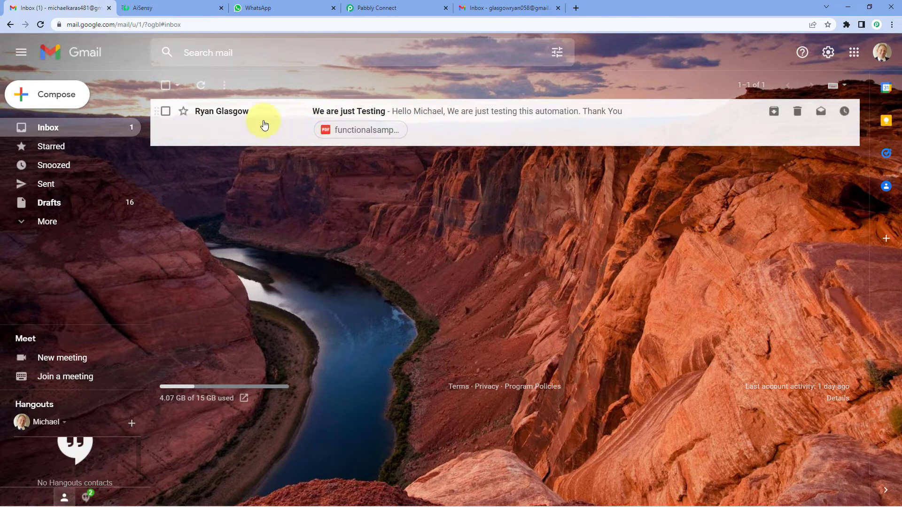
click(480, 122)
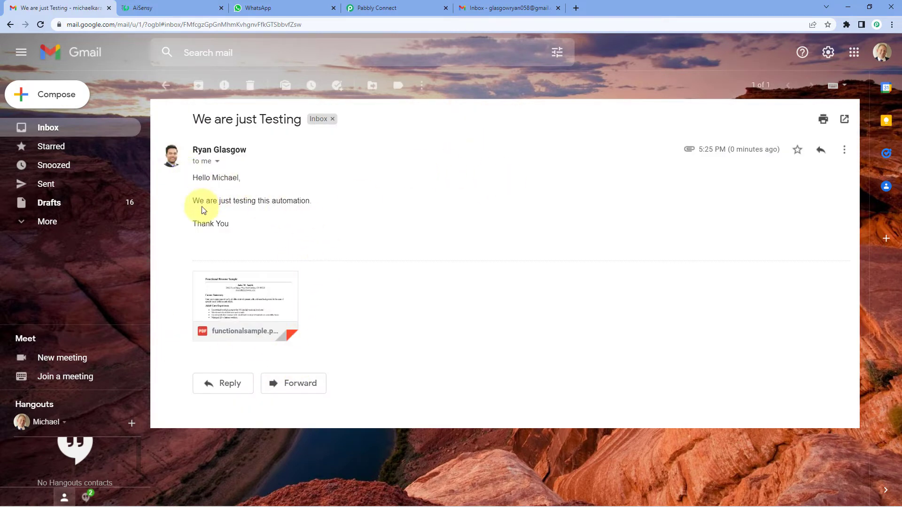
mouse_move(227, 304)
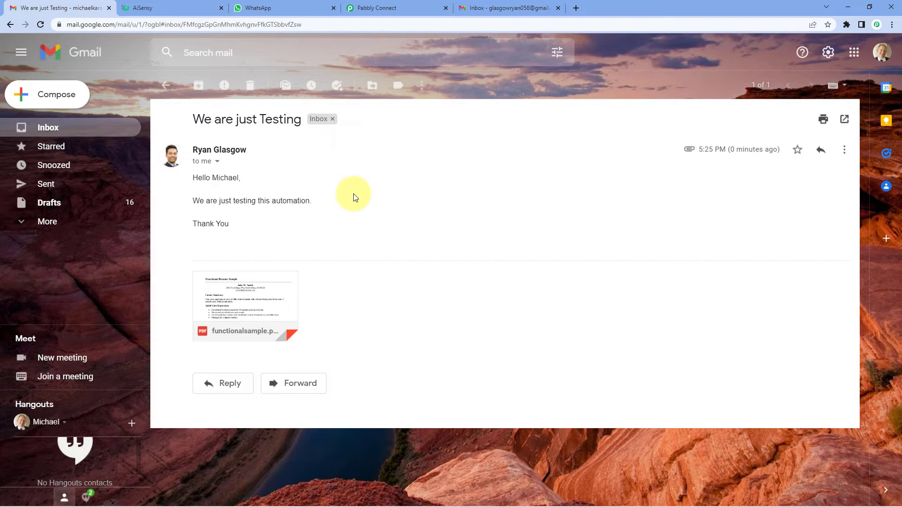
click(402, 12)
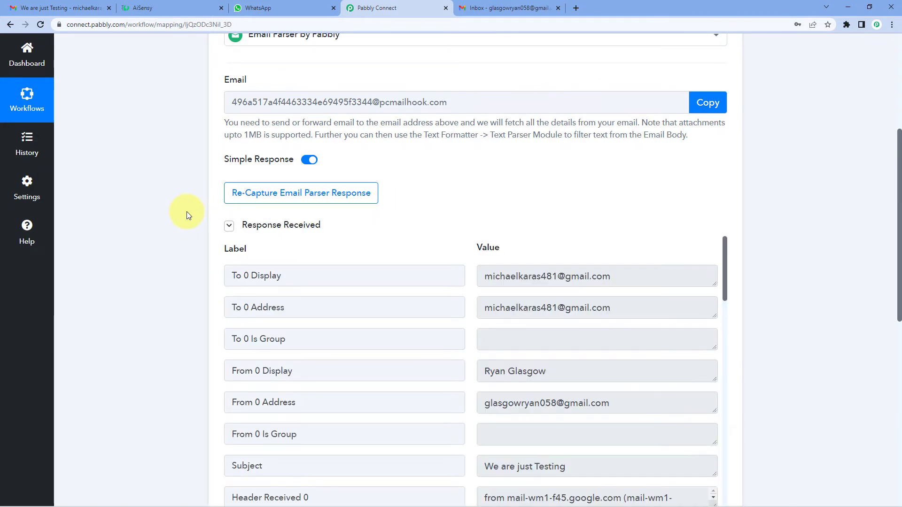
Compare the parsed From 0 Address field against the original test email in Gmail
scroll(190, 246, down, 2)
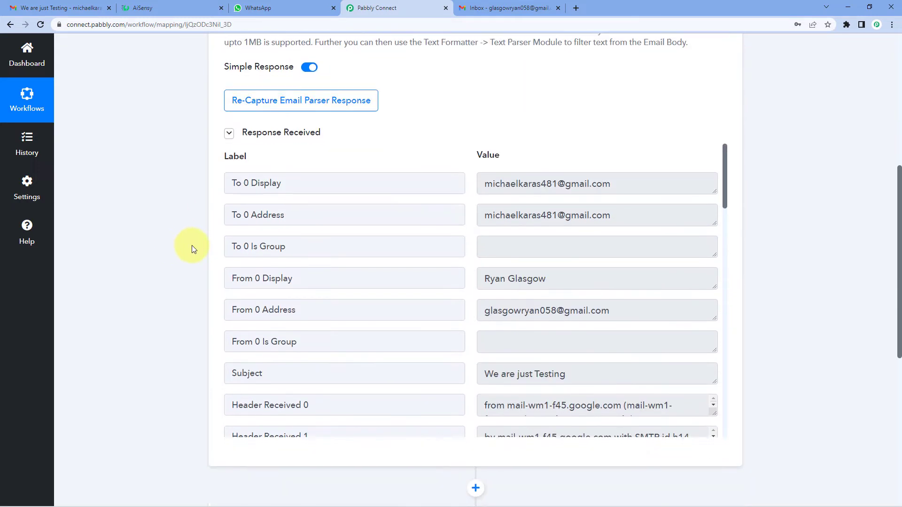
scroll(191, 249, down, 2)
click(340, 219)
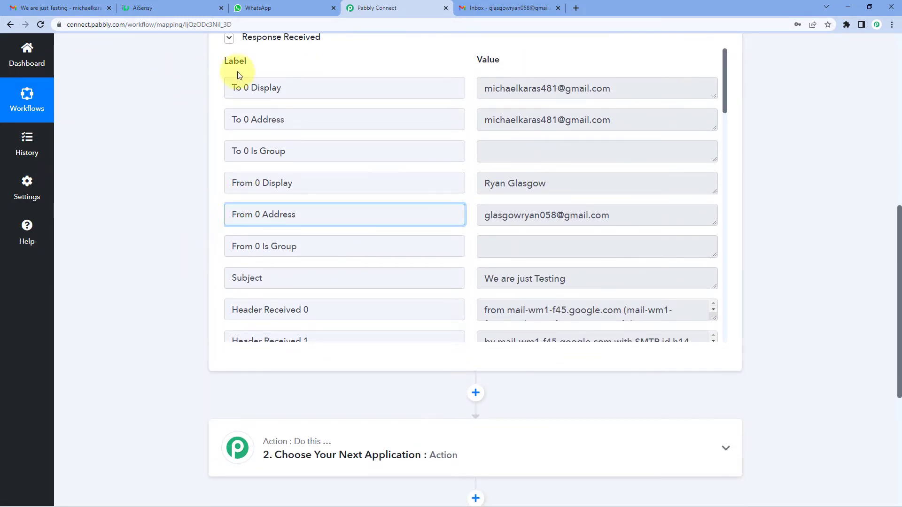
click(103, 5)
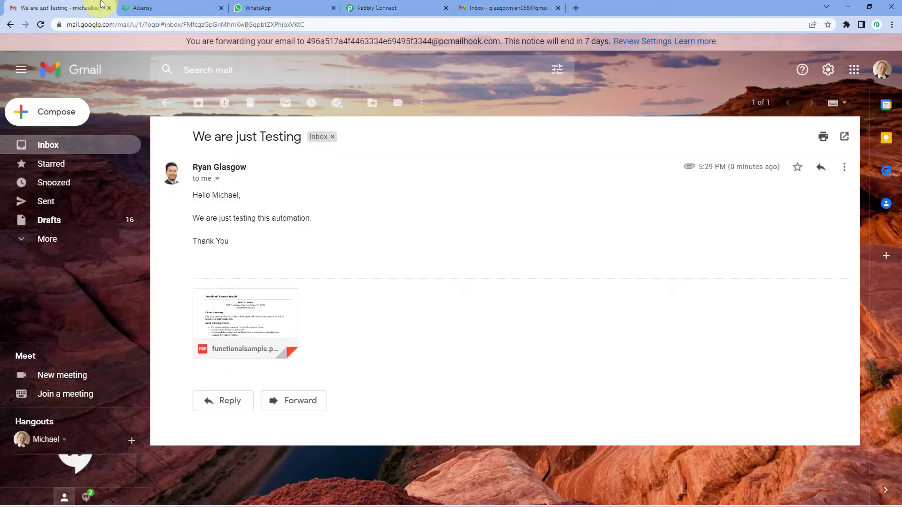
click(381, 5)
scroll(464, 184, down, 2)
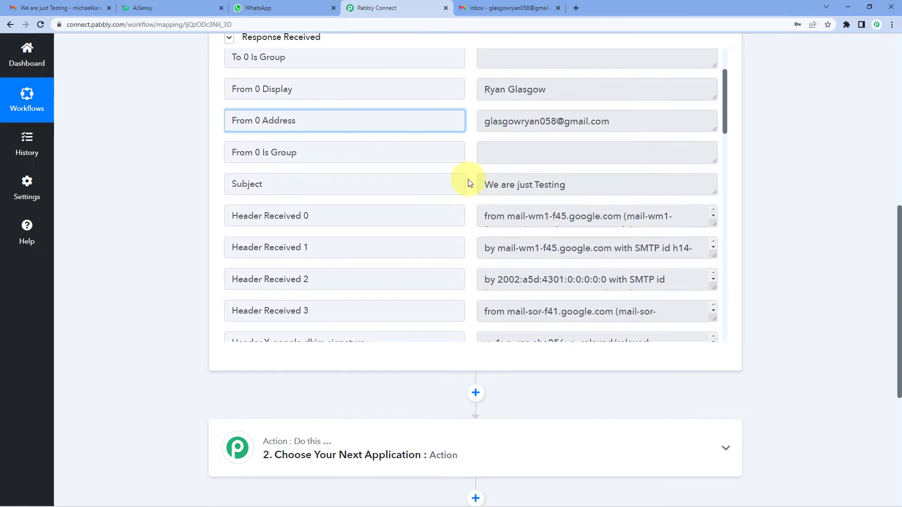
scroll(468, 183, up, 2)
Review the parsed sender address, sender name and subject 'We are just Testing'
click(487, 216)
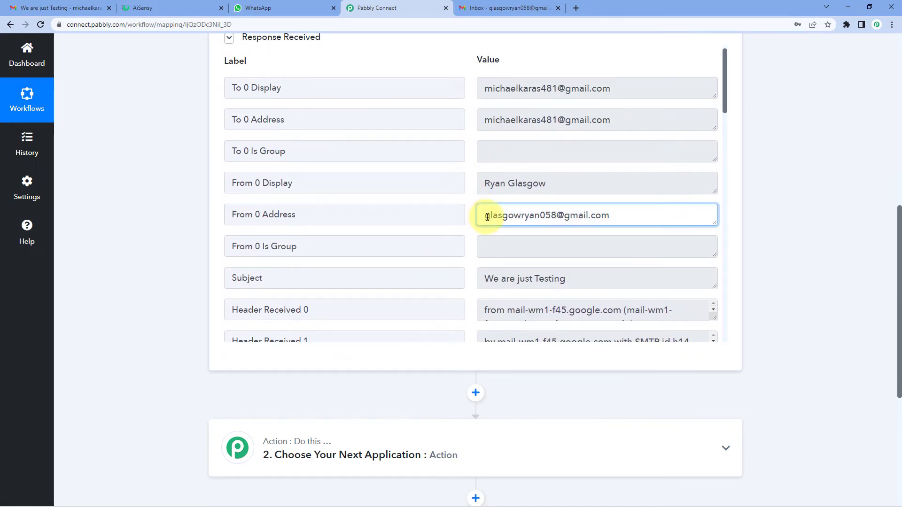
drag(487, 216, 626, 209)
drag(555, 182, 478, 183)
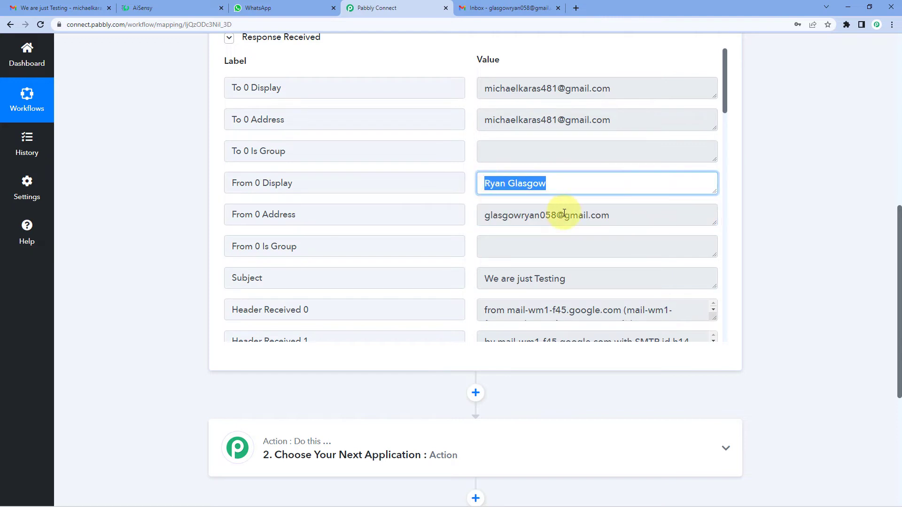
click(620, 217)
drag(621, 217, 486, 217)
scroll(552, 222, down, 1)
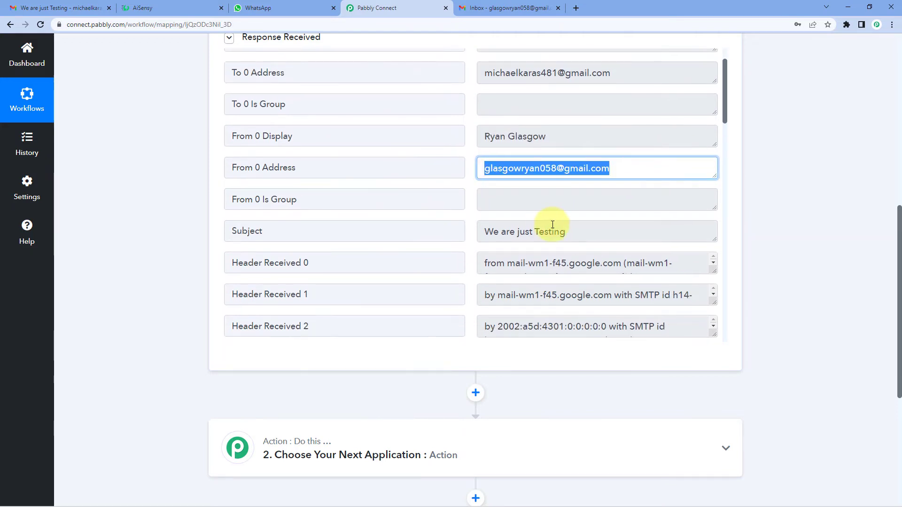
click(576, 232)
drag(594, 232, 483, 236)
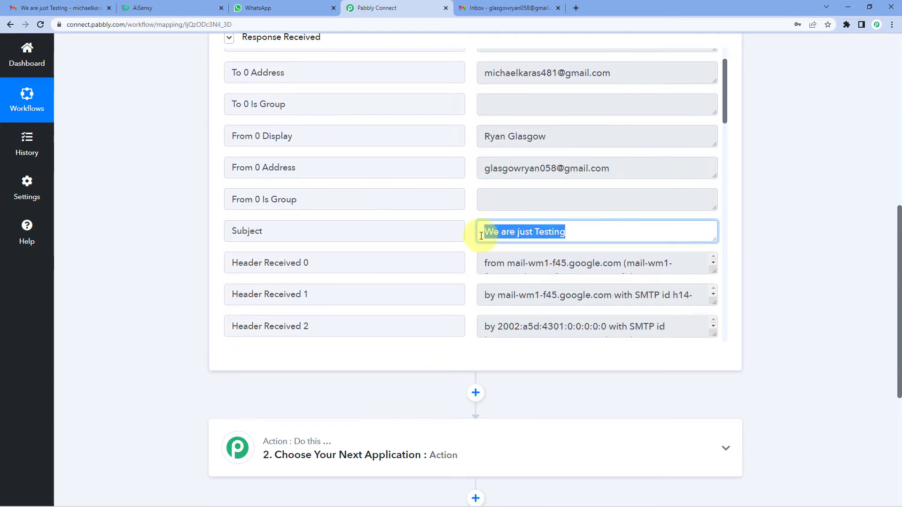
Enlarge the Body Text and Attachment Links 0 boxes to show their full values
scroll(467, 248, down, 6)
scroll(467, 238, down, 7)
scroll(467, 238, down, 8)
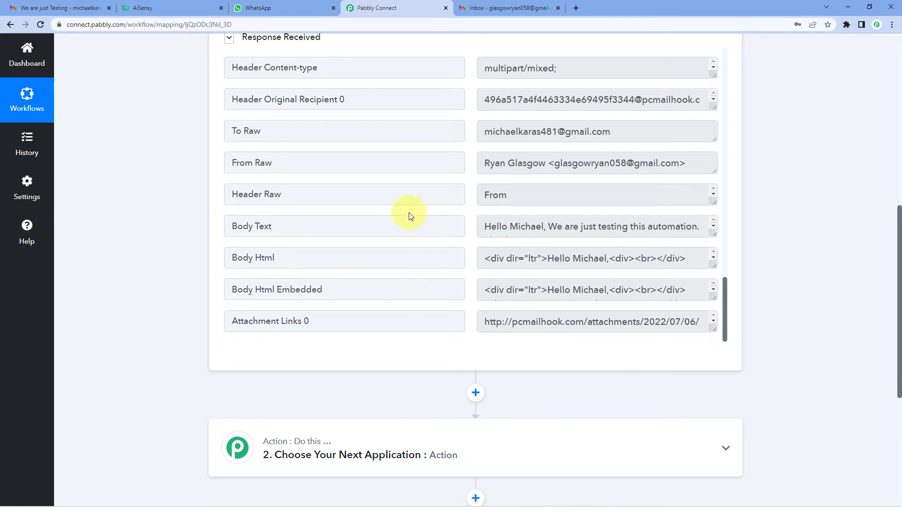
click(498, 227)
drag(713, 234, 714, 301)
scroll(570, 258, down, 1)
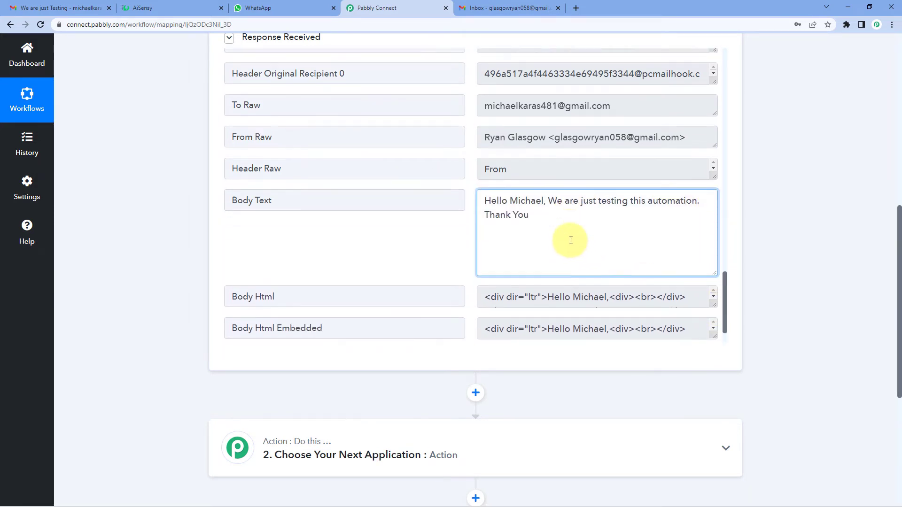
click(481, 330)
click(480, 329)
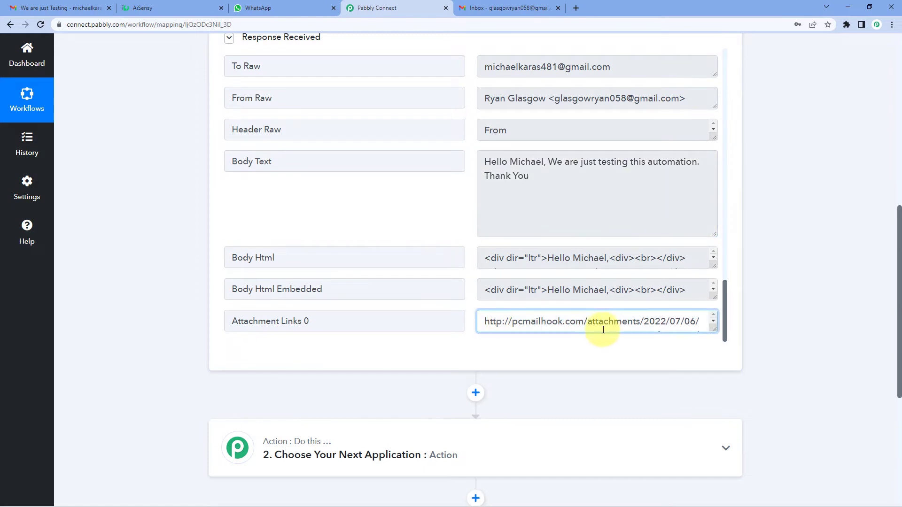
drag(713, 330, 715, 350)
Copy the attachment link and load it in a new browser tab
scroll(658, 289, down, 2)
scroll(466, 291, down, 1)
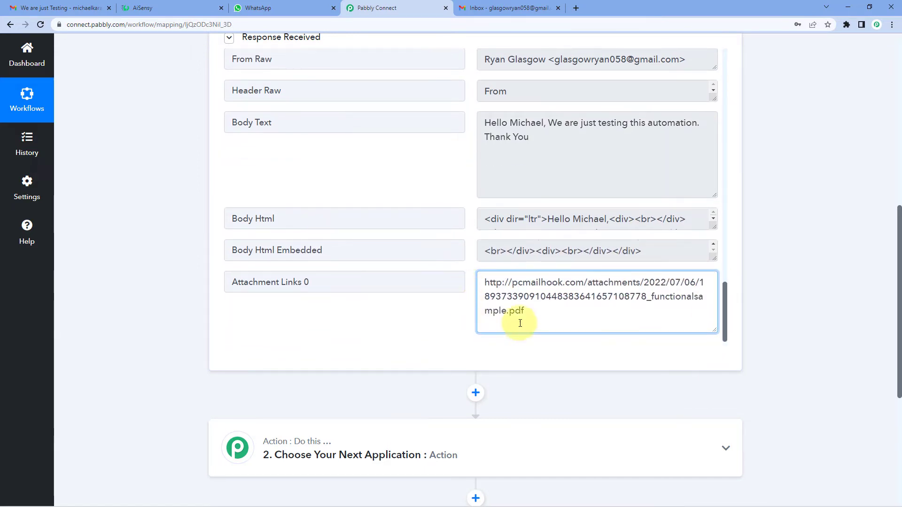
drag(550, 312, 467, 284)
key(ctrl+c)
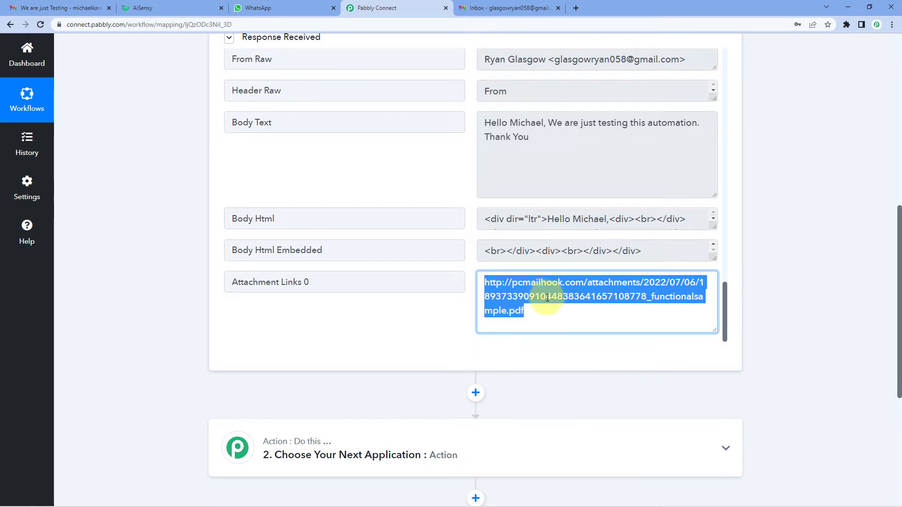
click(577, 7)
key(ctrl+v)
key(Return)
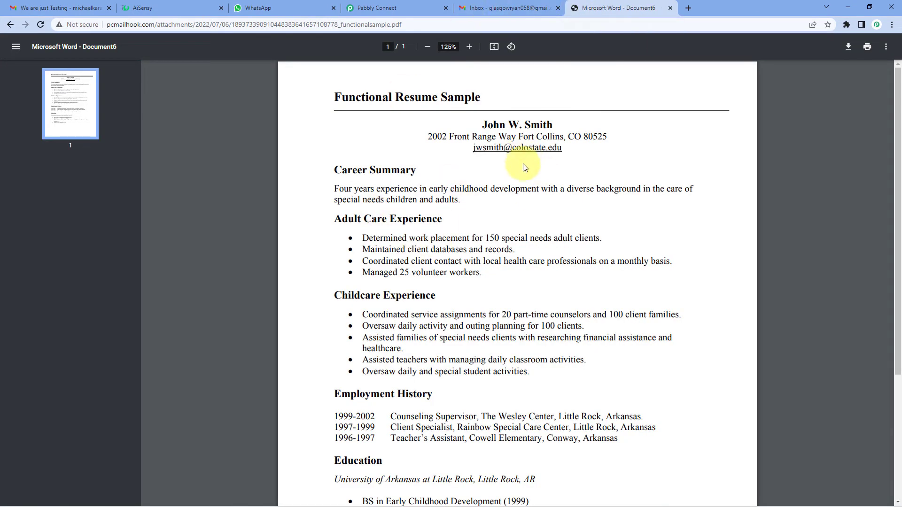
View functionalsample.pdf, then close its tab and go back to the Pabbly Connect workflow
click(524, 10)
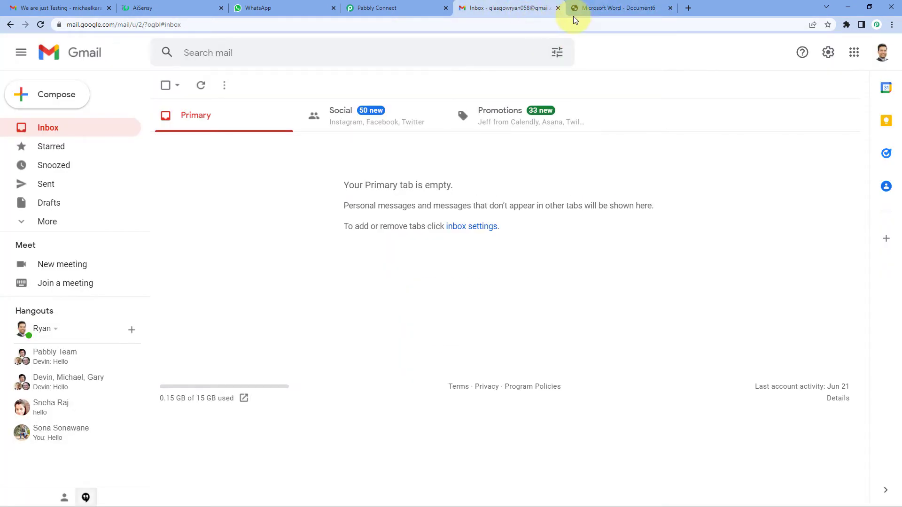
click(616, 8)
click(669, 7)
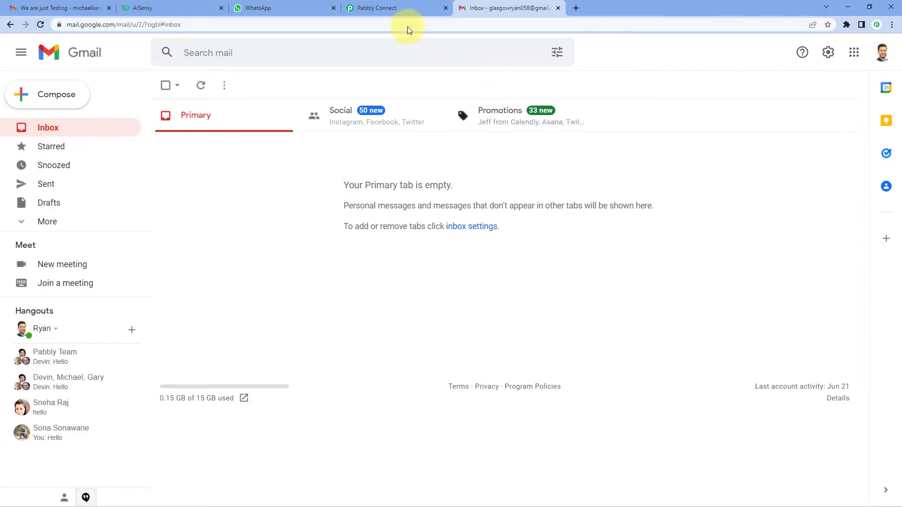
key(ctrl+Page_Up)
click(409, 180)
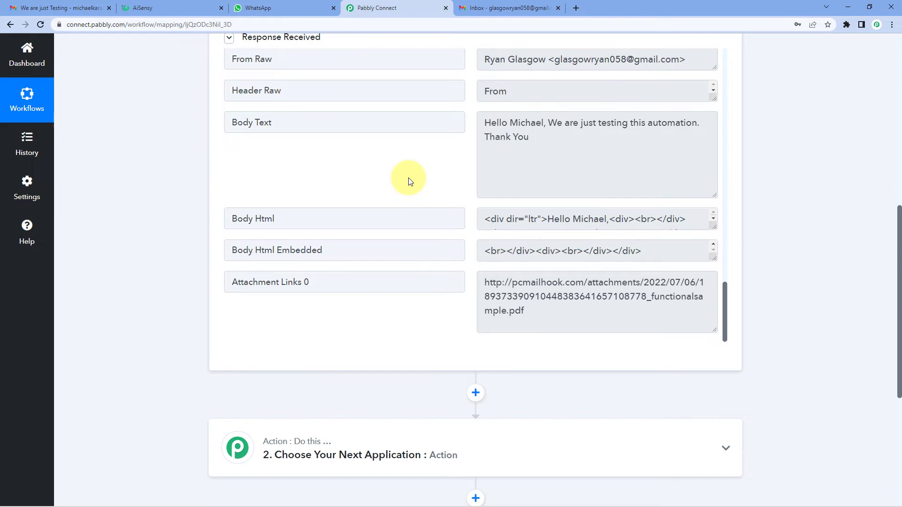
Search 'What' in the action step's app chooser and pick WhatsApp by AiSensy
scroll(773, 167, down, 5)
click(403, 214)
scroll(201, 238, down, 1)
click(315, 237)
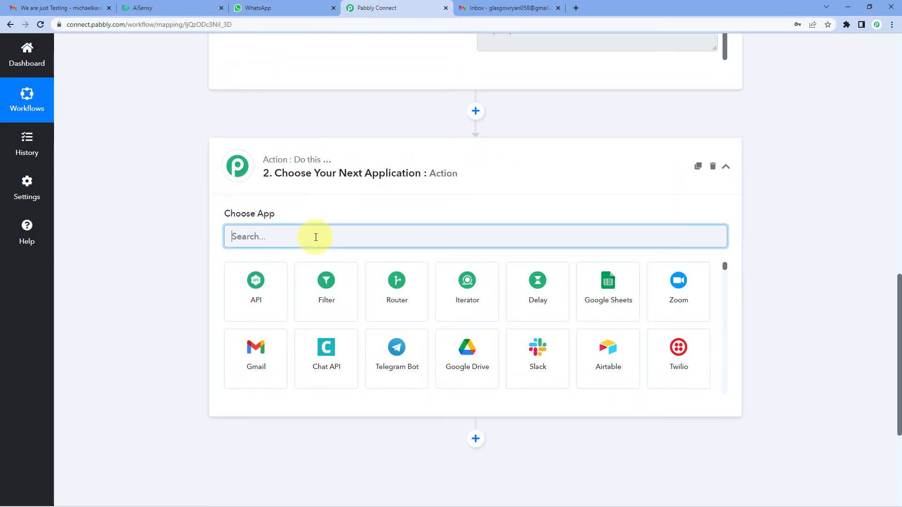
text(What)
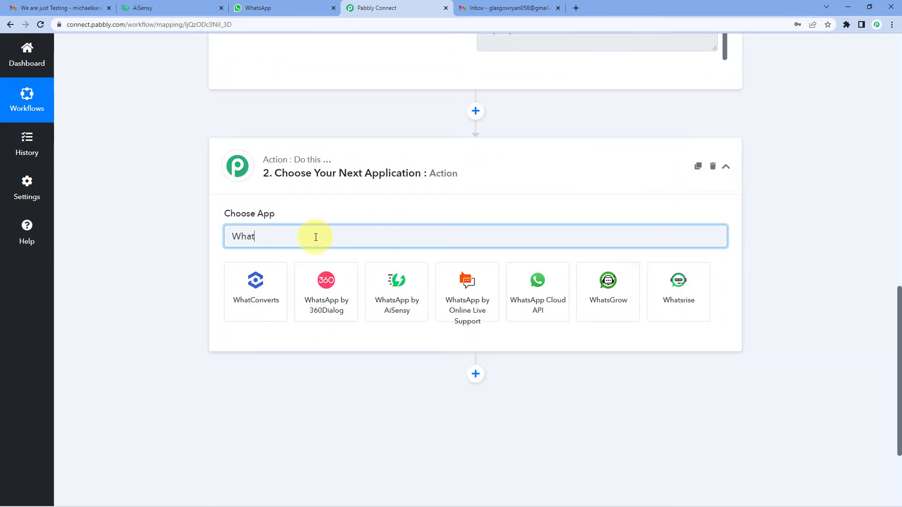
click(412, 306)
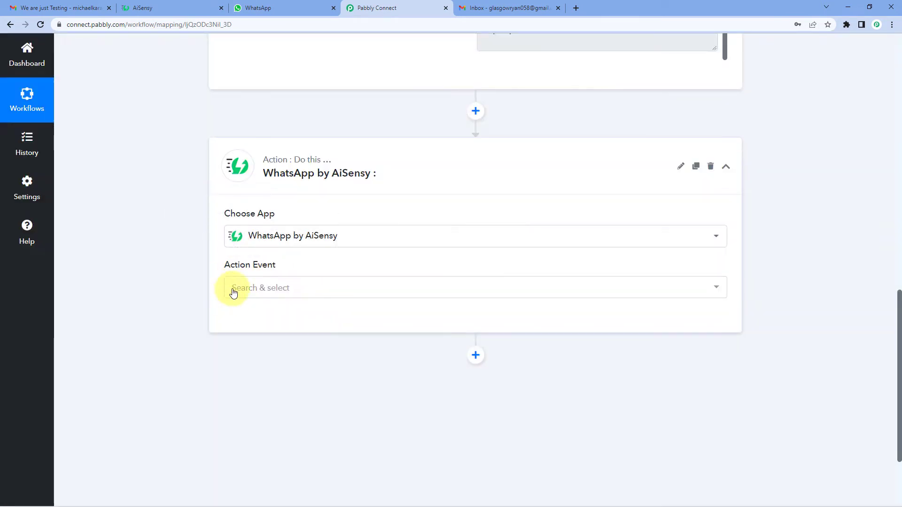
click(268, 288)
Choose Send Template Message as the action event and add a new AiSensy connection
click(291, 350)
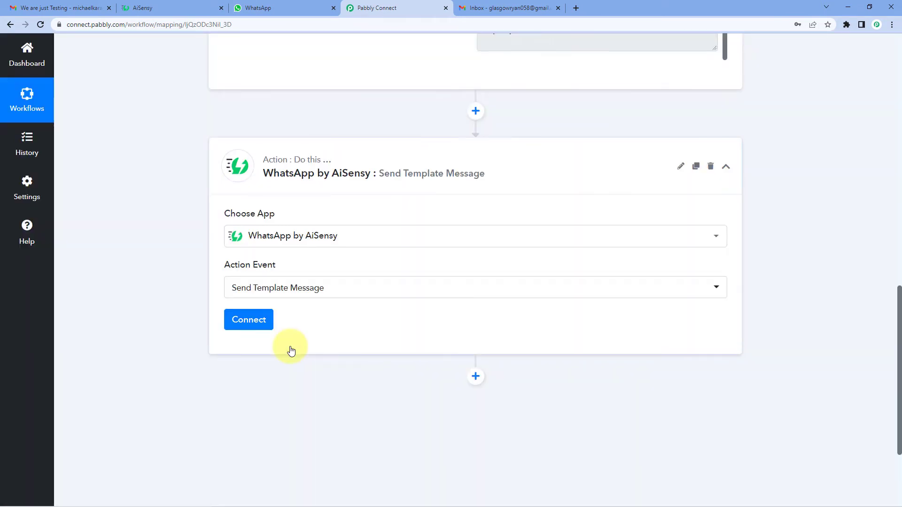
click(260, 324)
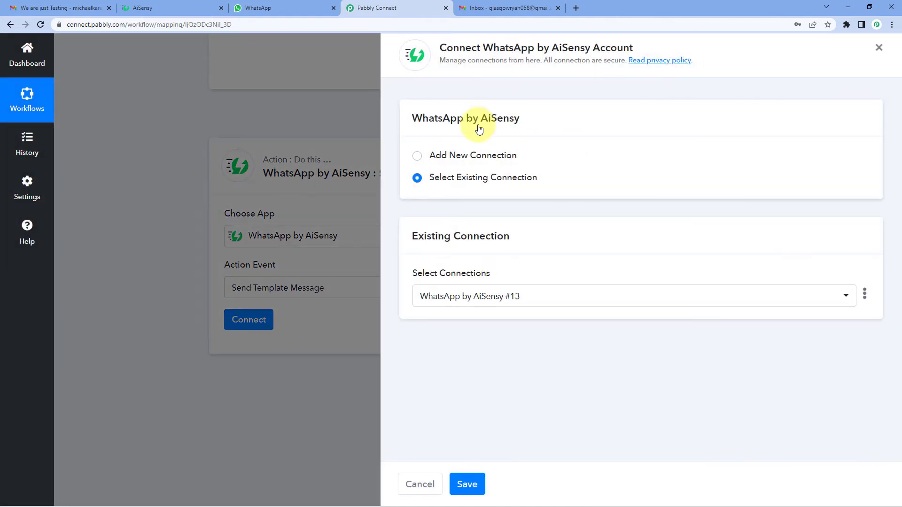
click(418, 156)
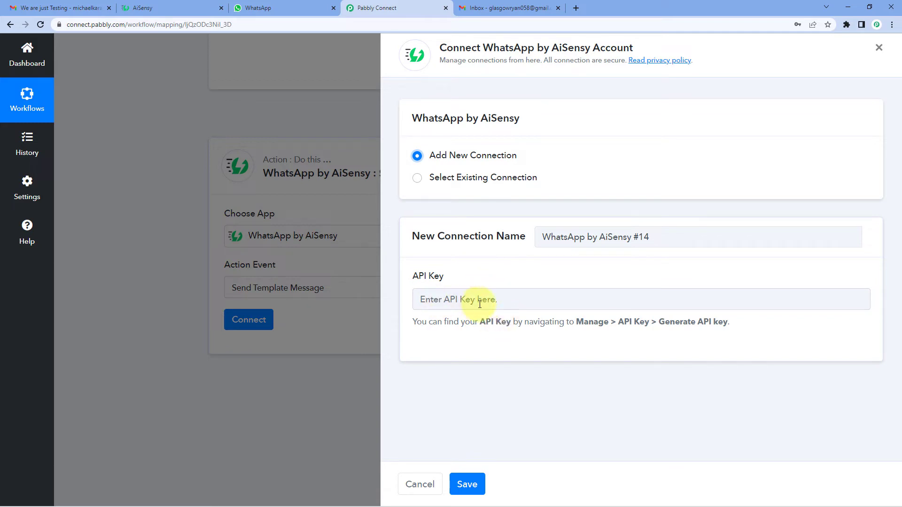
click(137, 8)
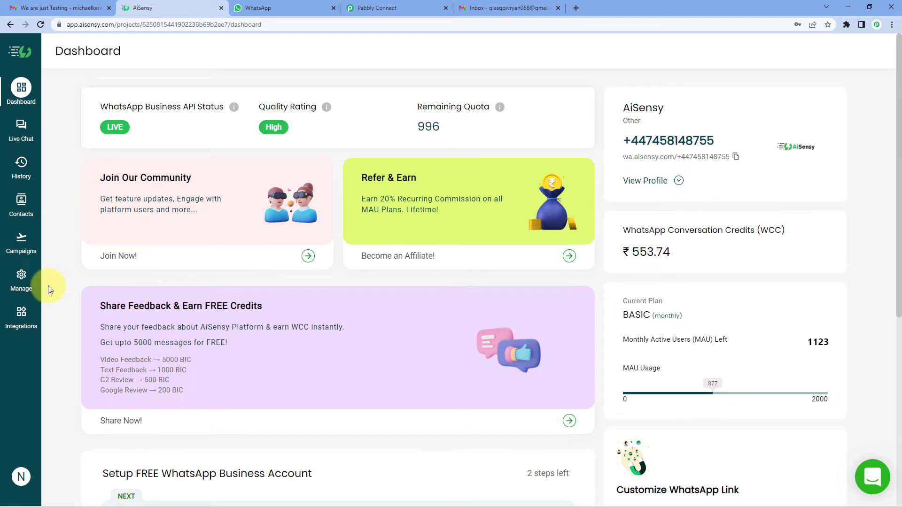
Copy AiSensy's key from Manage > API Key into the Pabbly connection's API Key field
click(20, 282)
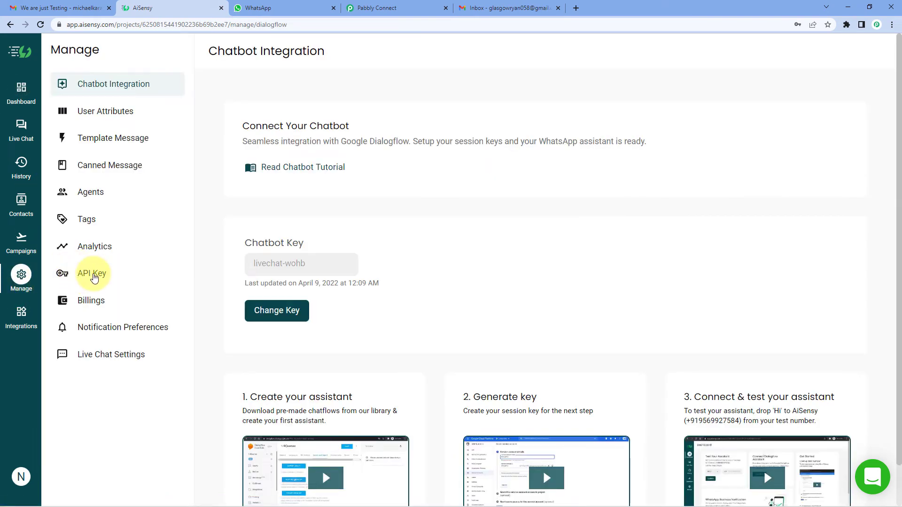
click(92, 274)
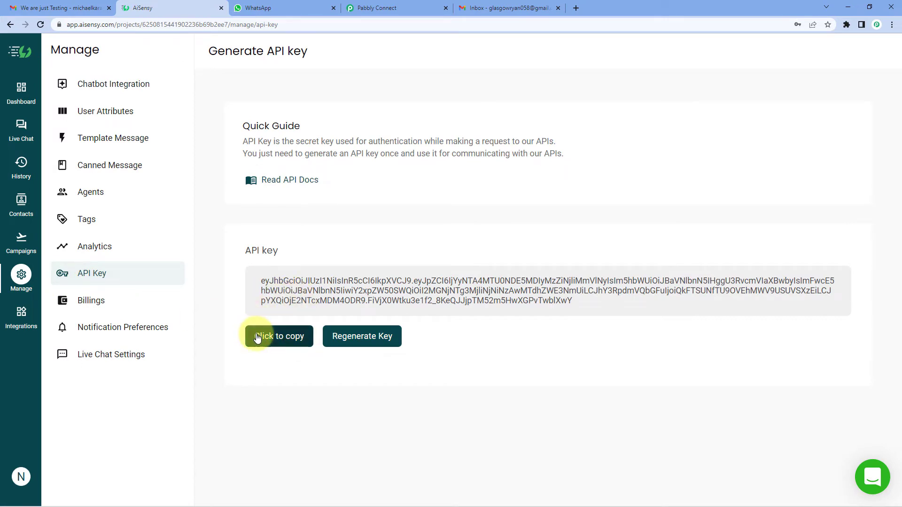
click(275, 342)
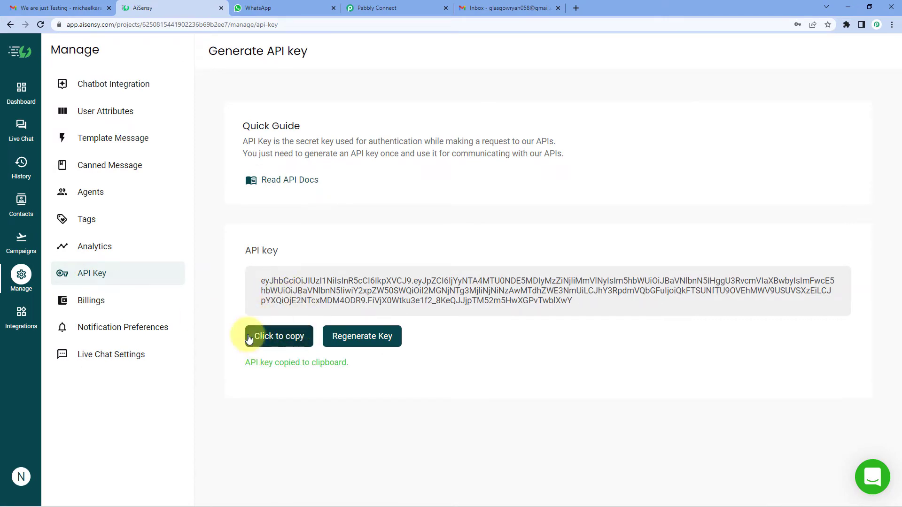
click(410, 4)
click(483, 299)
key(ctrl+v)
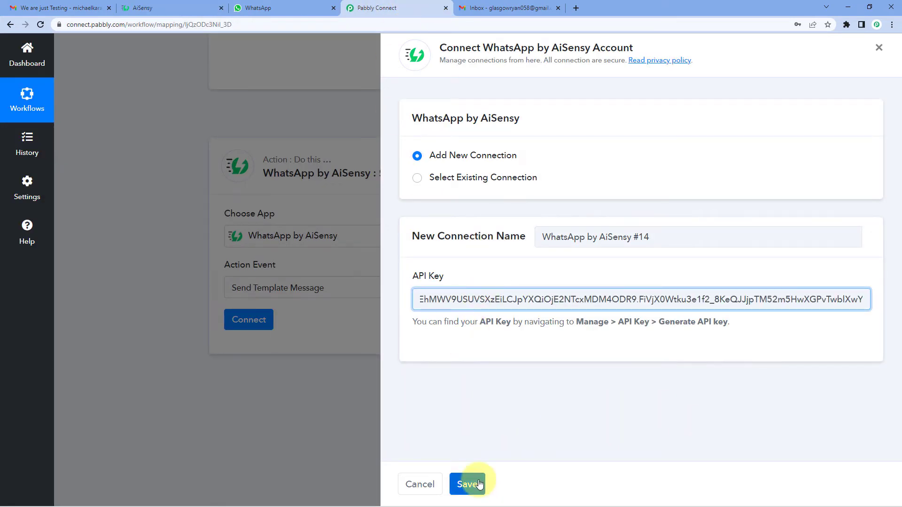
Save the WhatsApp by AiSensy #14 connection and review the empty Campaign Name, Mobile Number and Tags fields
click(467, 484)
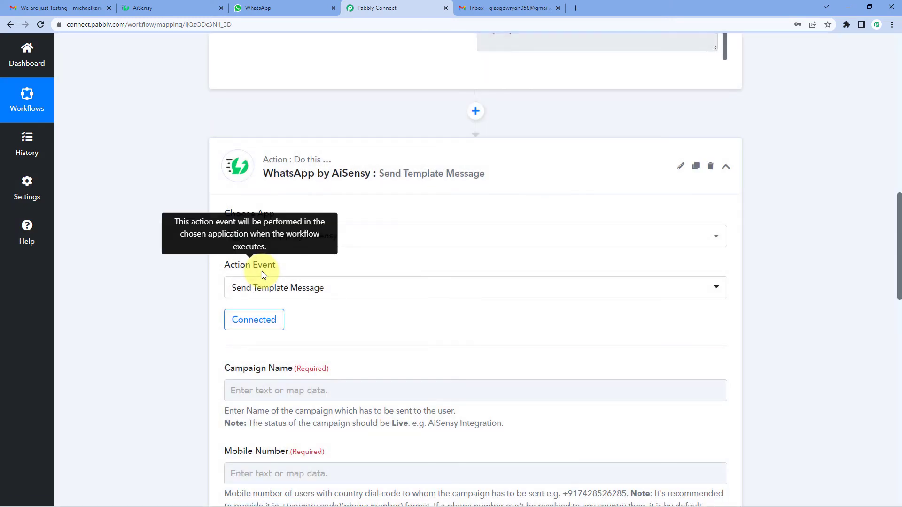
scroll(181, 315, down, 4)
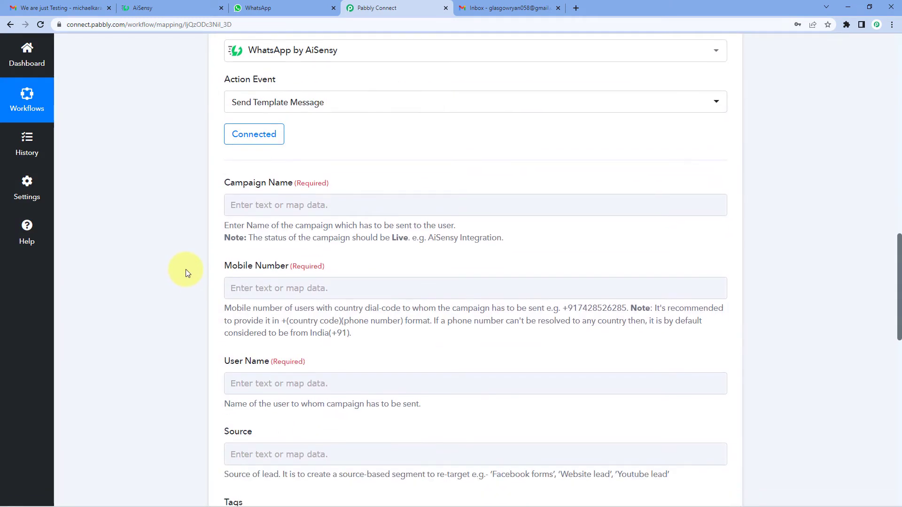
scroll(185, 269, down, 1)
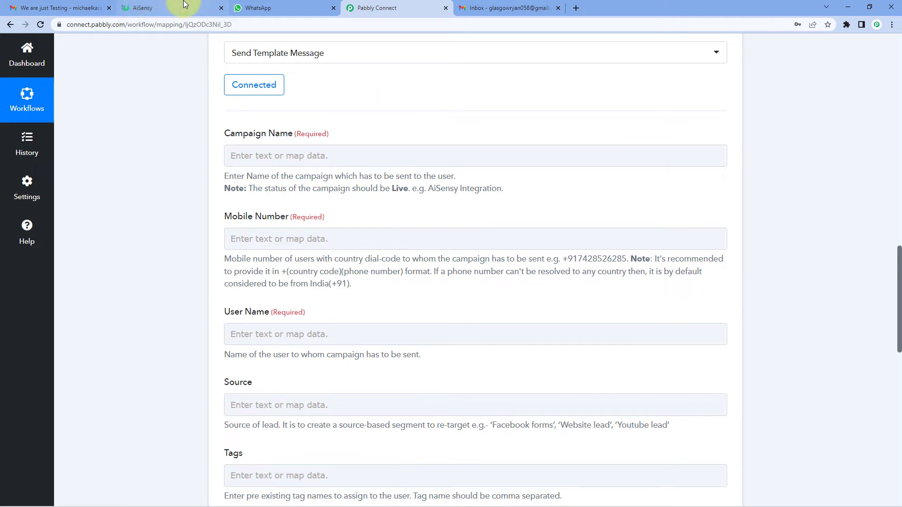
click(183, 8)
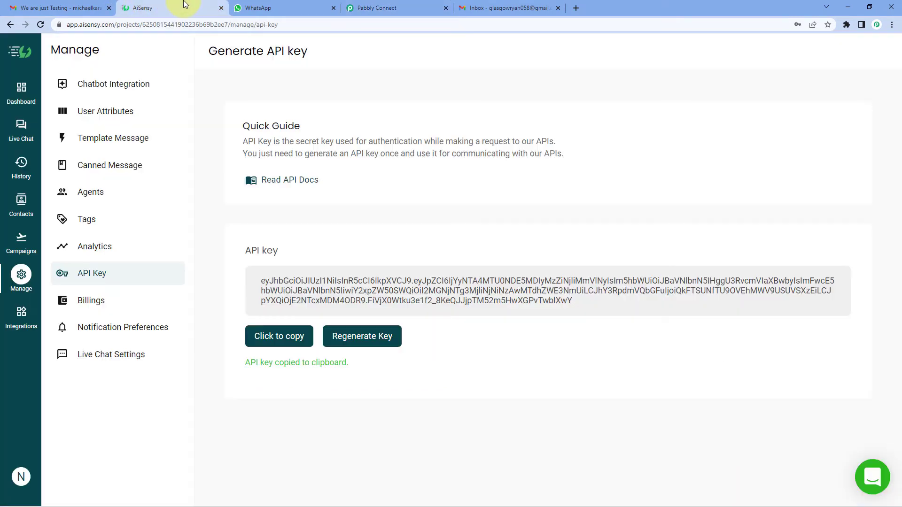
Launch a new API campaign named 'Email Attachments' from the Campaigns page
click(26, 245)
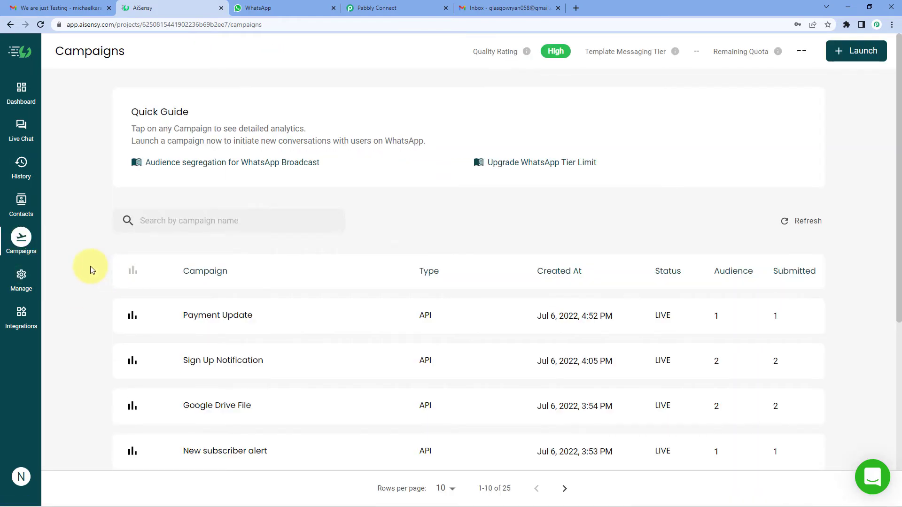
scroll(91, 266, down, 6)
scroll(90, 266, up, 4)
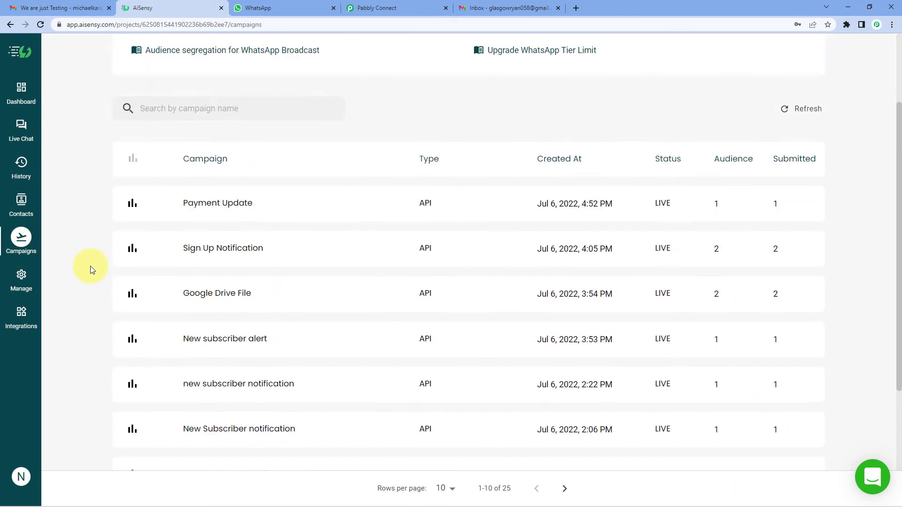
scroll(90, 266, up, 3)
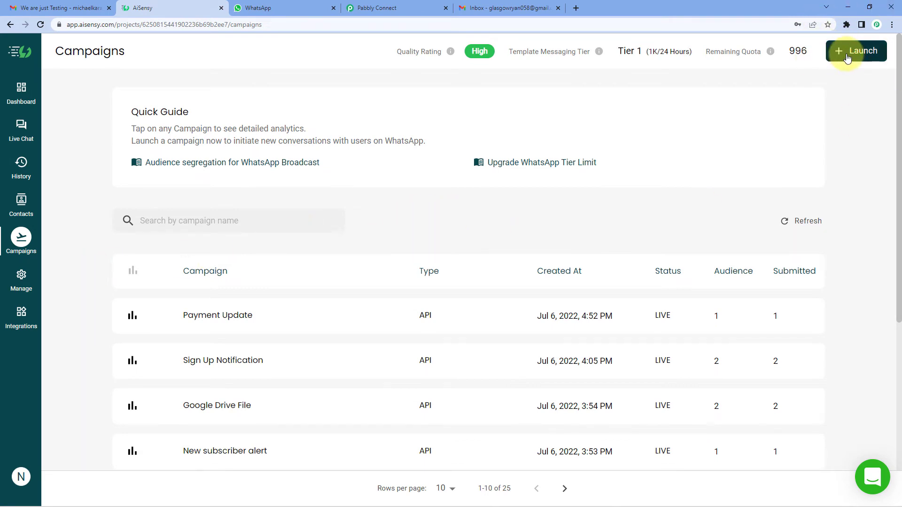
click(847, 57)
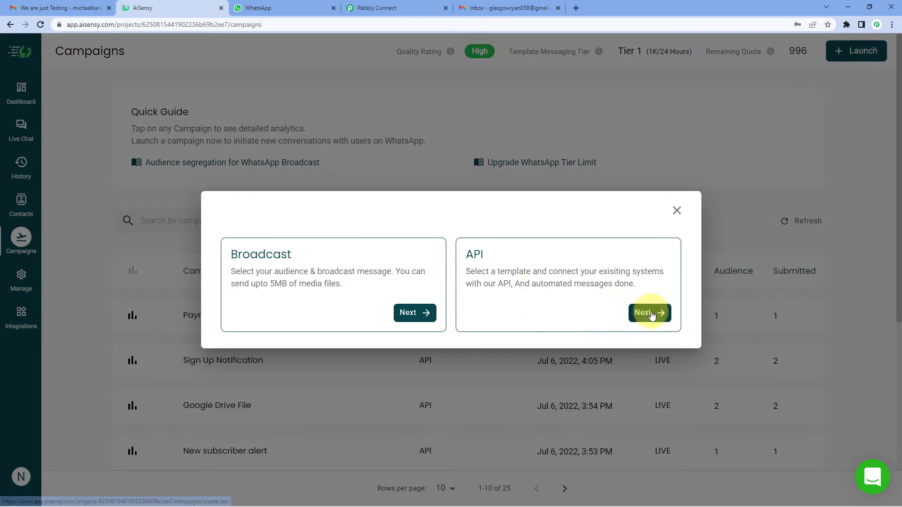
click(649, 313)
click(171, 282)
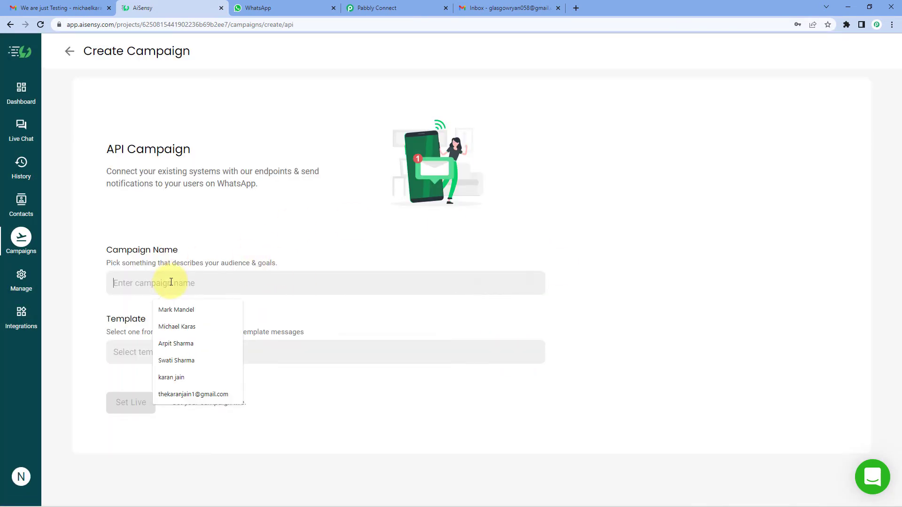
text(Email Attachments)
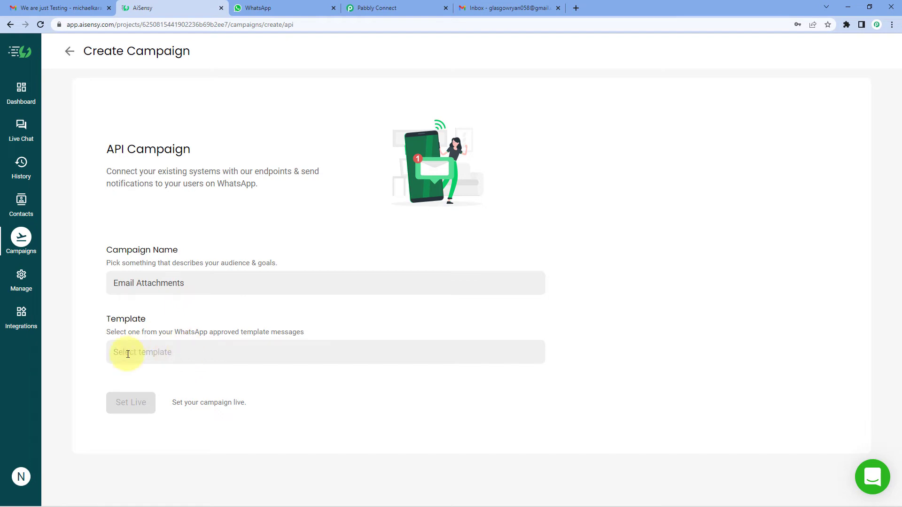
Pick email_attachment from the campaign's approved Template list
click(155, 348)
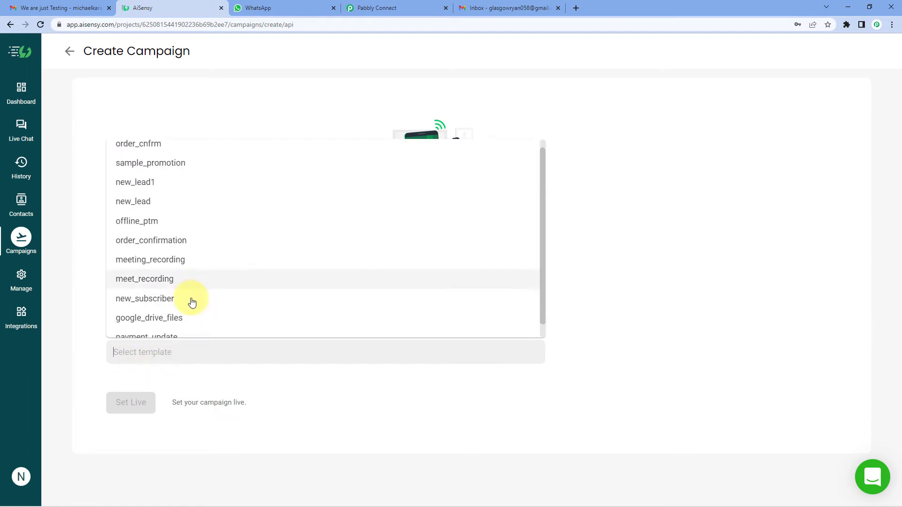
scroll(192, 301, down, 1)
scroll(197, 306, up, 1)
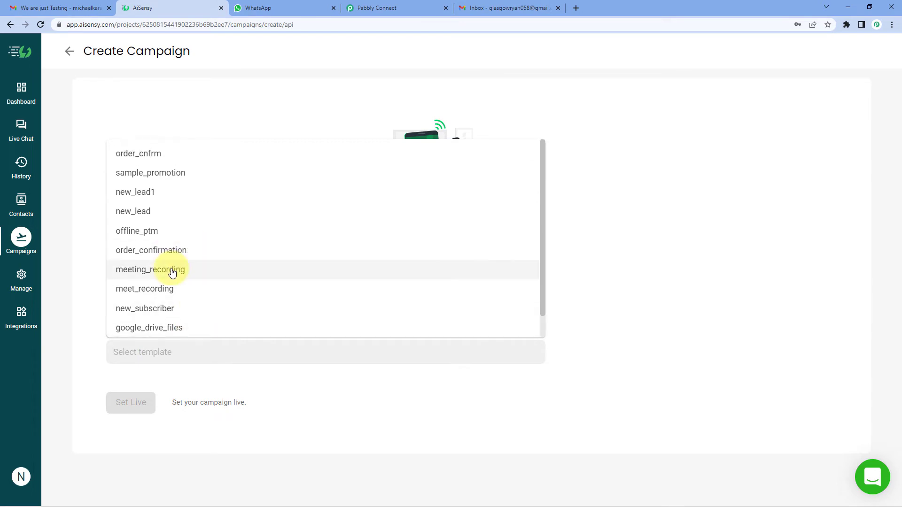
scroll(185, 222, down, 1)
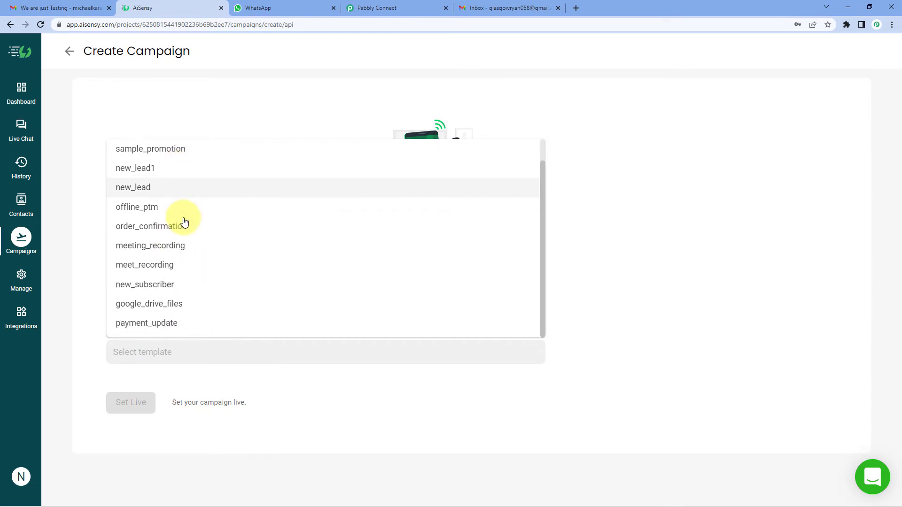
scroll(174, 316, up, 1)
scroll(174, 316, down, 3)
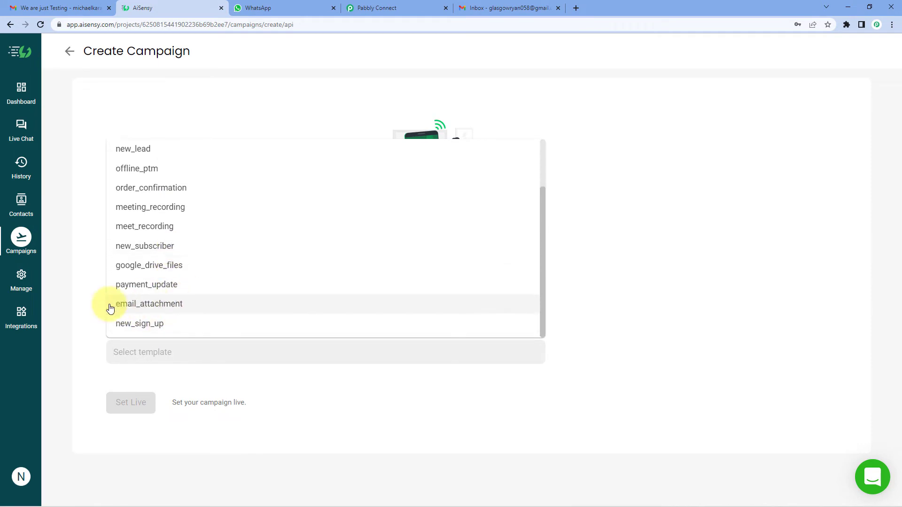
click(146, 304)
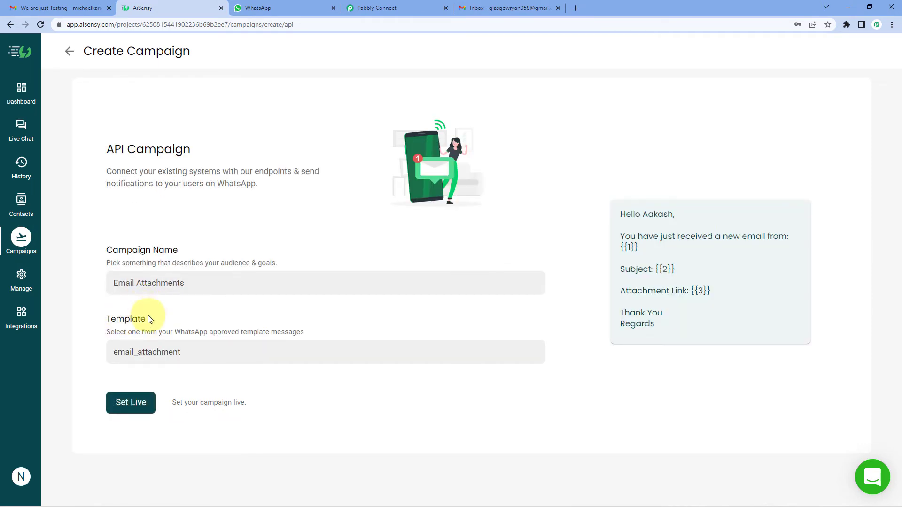
Set the Email Attachments campaign live, review its {{1}}–{{3}} preview variables, and copy its name from the overview
click(136, 403)
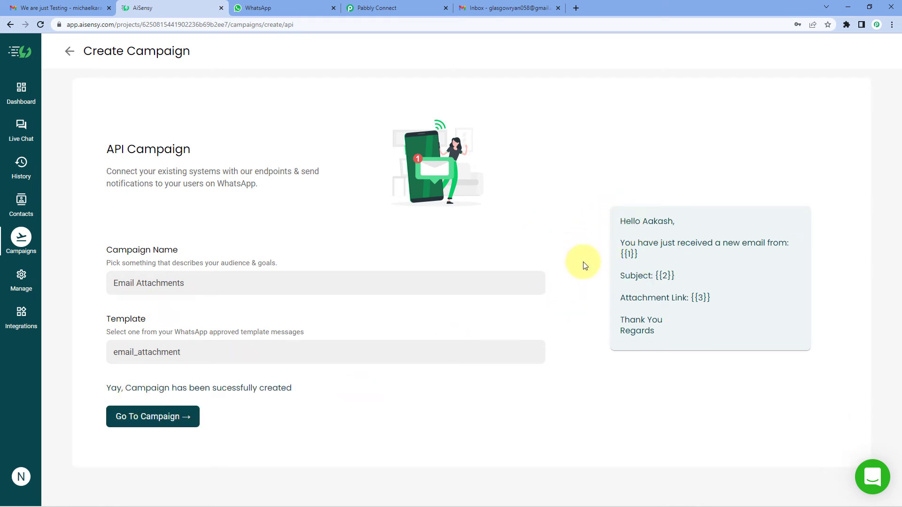
drag(643, 221, 672, 223)
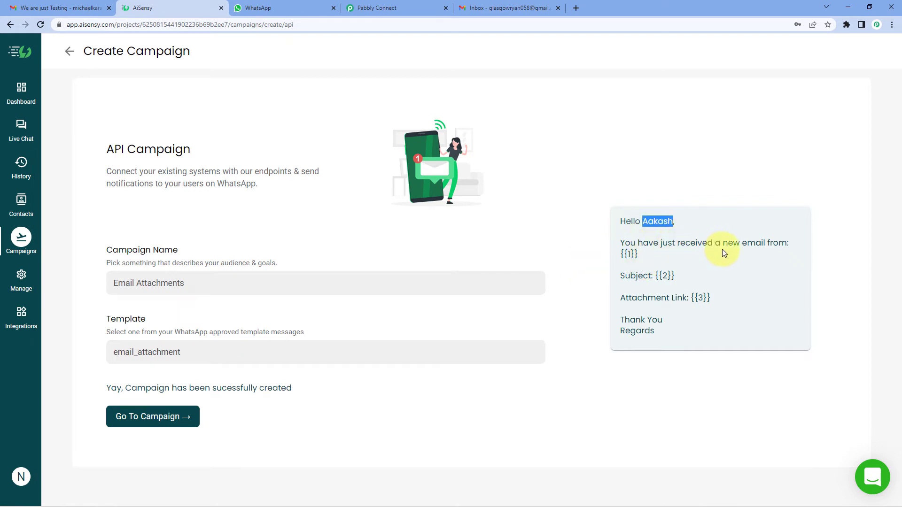
drag(644, 255, 620, 254)
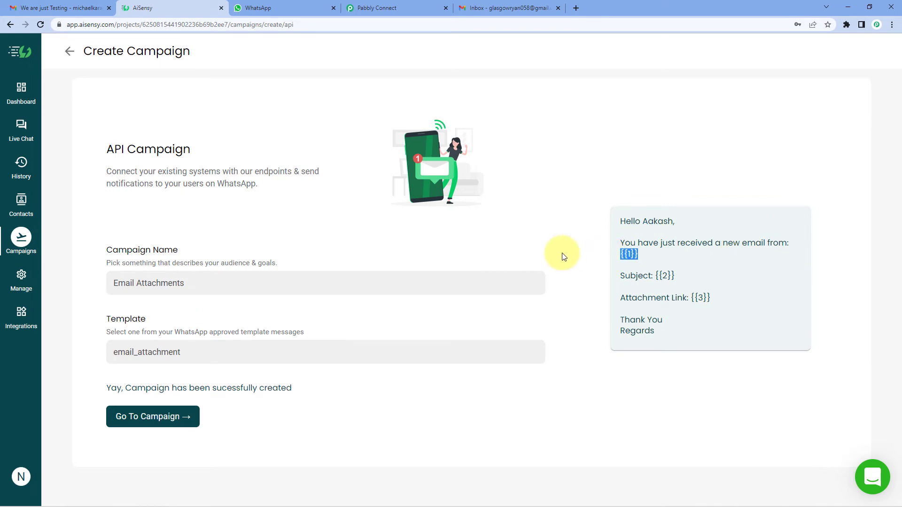
click(688, 280)
drag(659, 273, 654, 273)
click(681, 296)
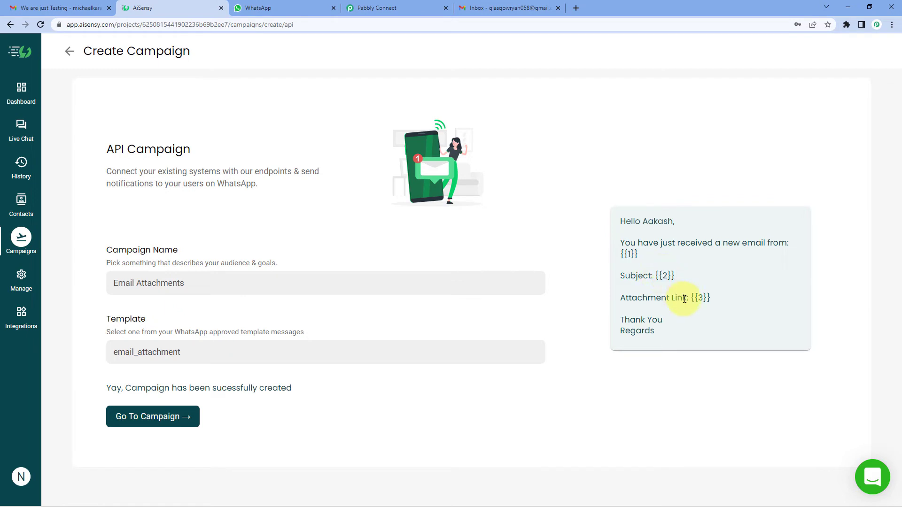
drag(720, 298, 691, 297)
click(558, 255)
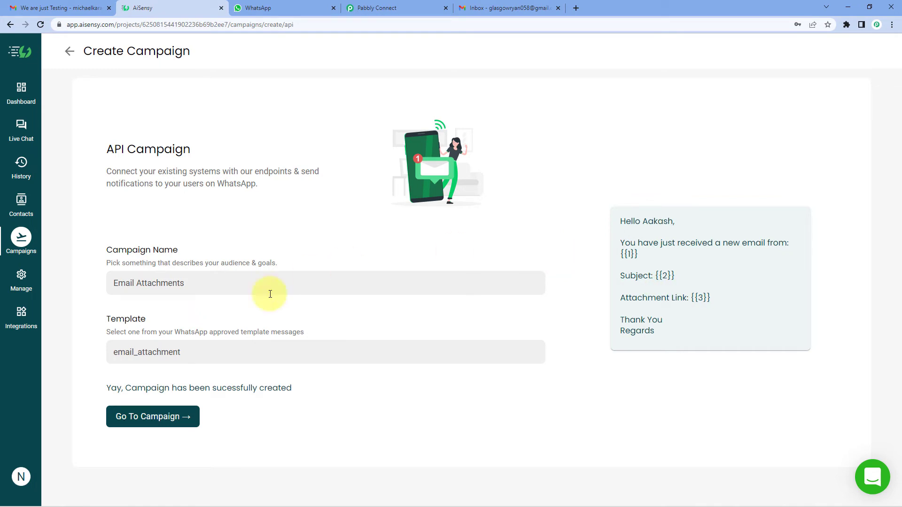
click(153, 418)
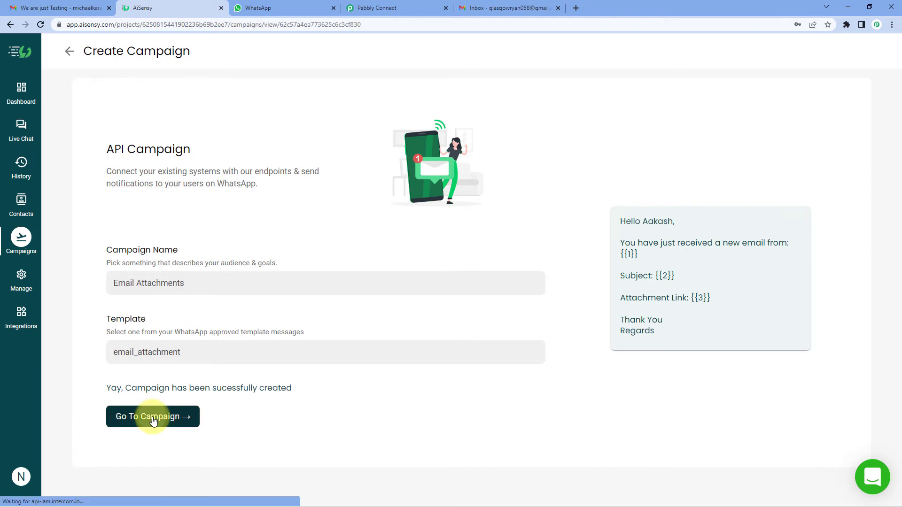
drag(192, 48, 80, 46)
key(ctrl+c)
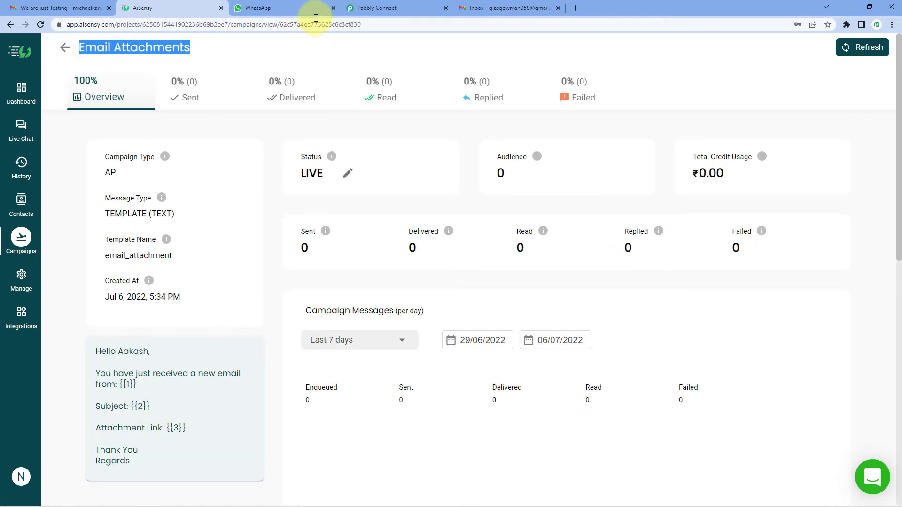
Paste 'Email Attachments' into the AiSensy action's Campaign Name field
click(409, 8)
click(281, 159)
key(ctrl+v)
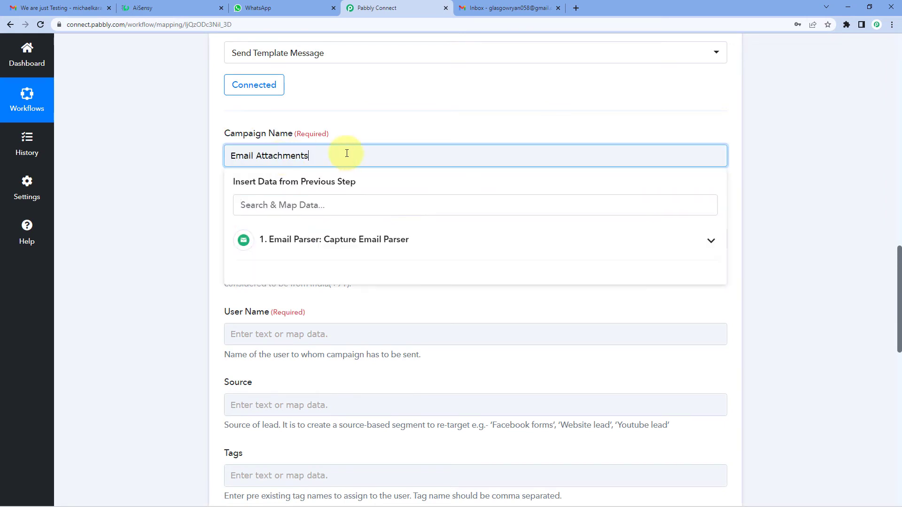
click(188, 166)
scroll(301, 174, down, 1)
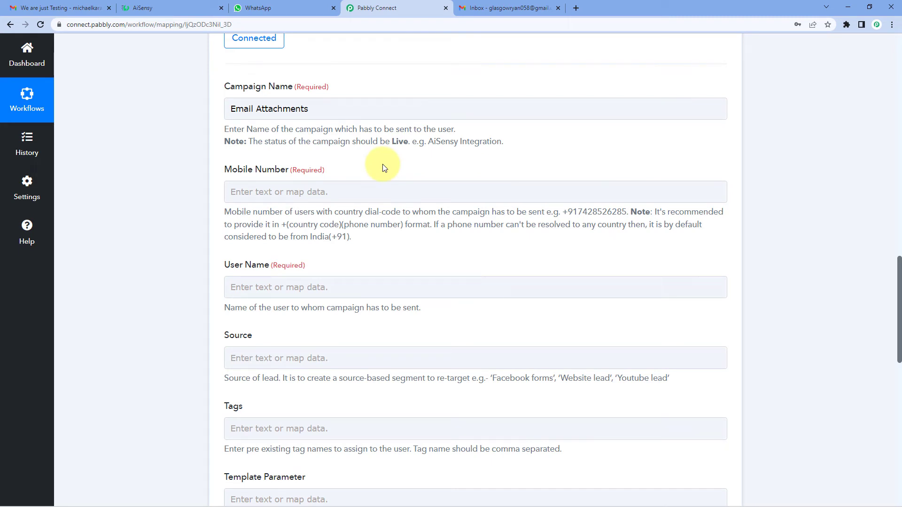
Enter the recipient's mobile number, including the +91 country code, in Mobile Number
click(264, 192)
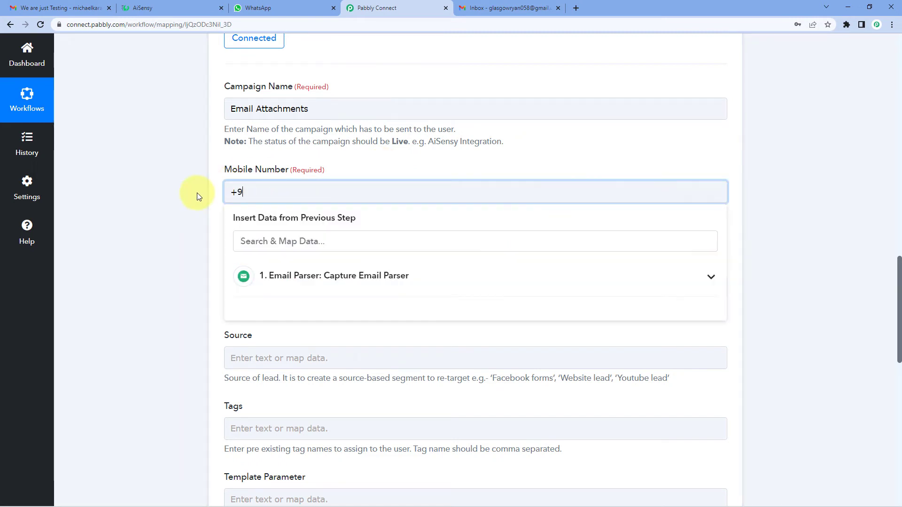
click(196, 193)
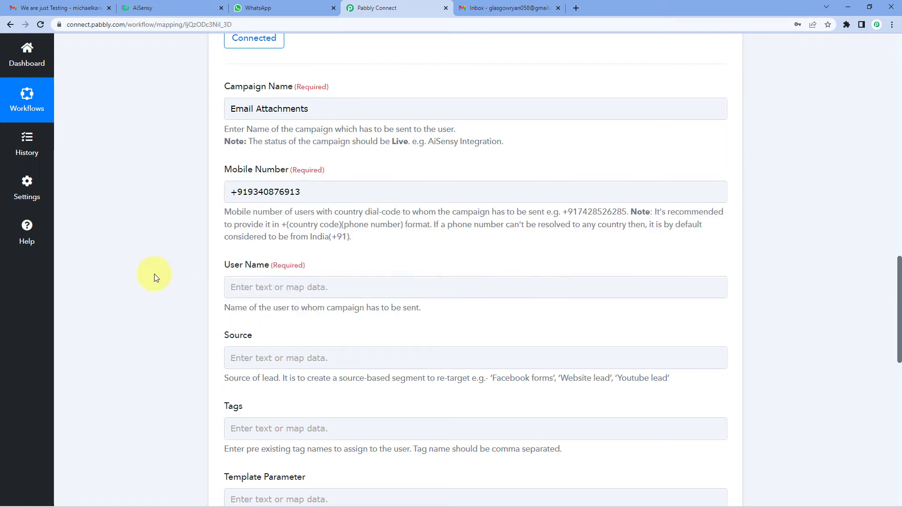
click(226, 193)
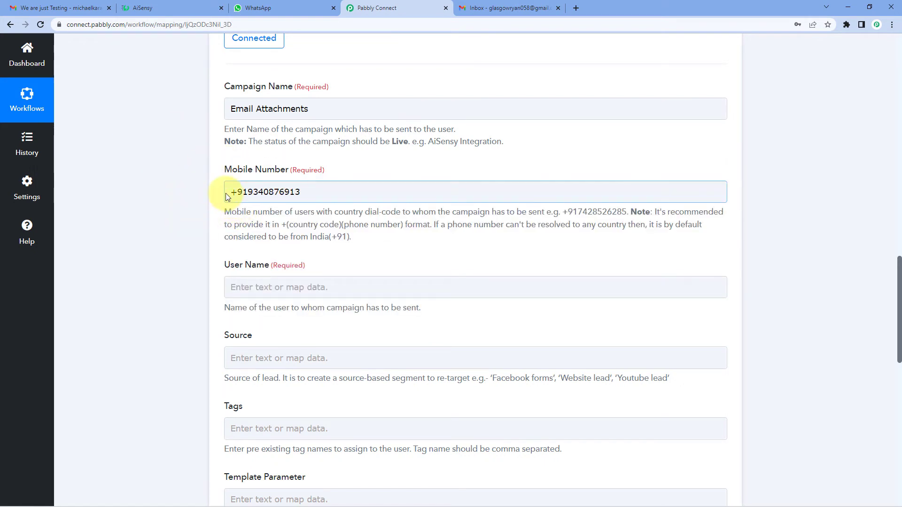
drag(230, 194, 345, 235)
click(210, 220)
click(371, 247)
scroll(218, 253, down, 1)
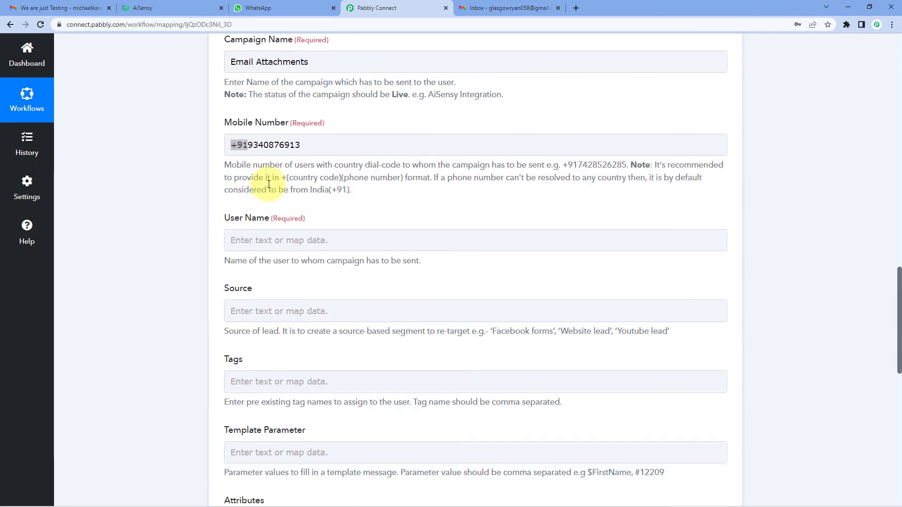
click(335, 139)
click(195, 207)
scroll(328, 161, down, 2)
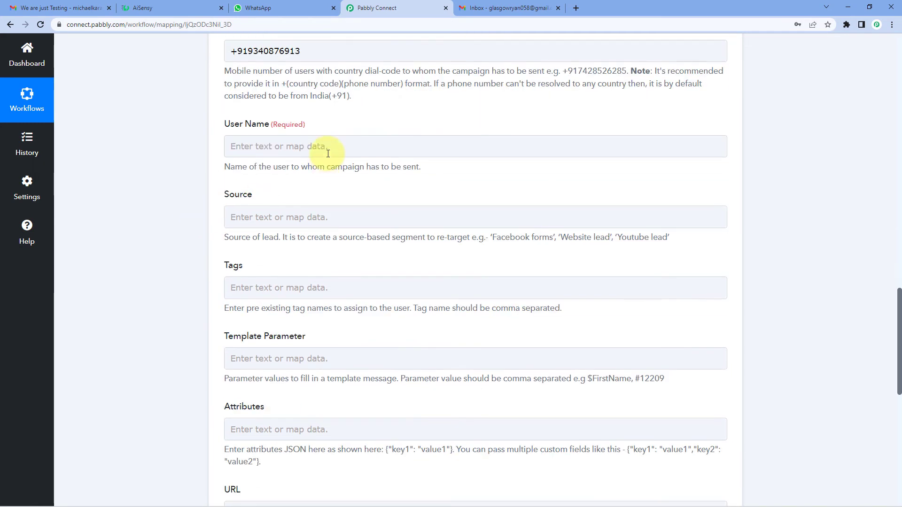
Enter the recipient's capitalised first name as User Name and set Source to Gmail
click(266, 150)
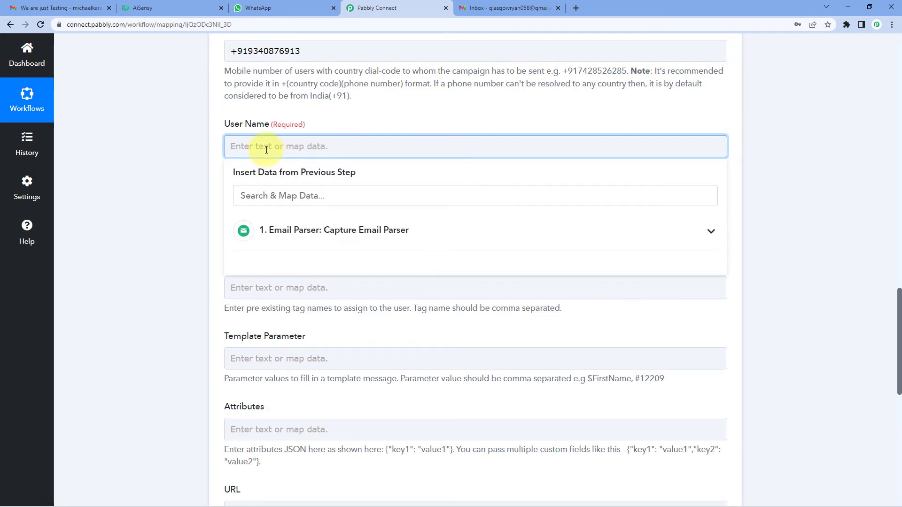
text(aakash)
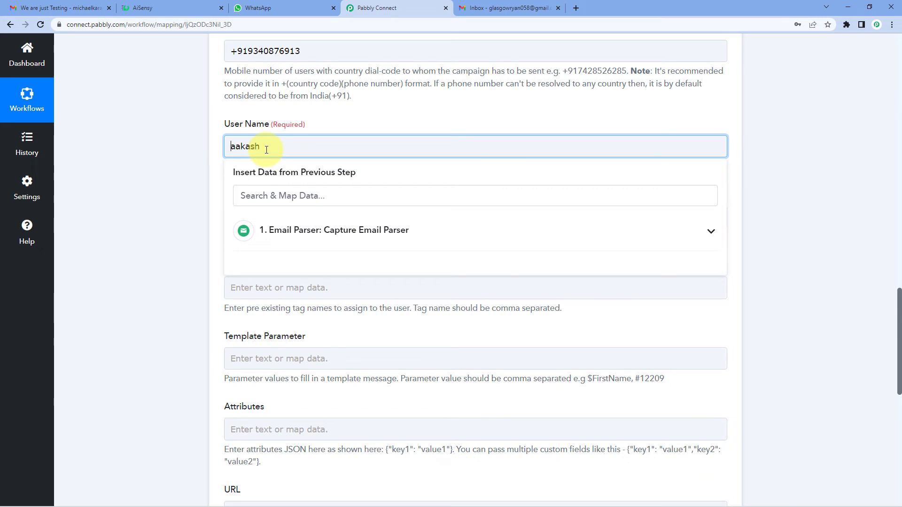
key(BackSpace)
key(BackSpace)
key(BackSpace)
key(BackSpace)
key(BackSpace)
key(BackSpace)
text(Aakash)
click(188, 176)
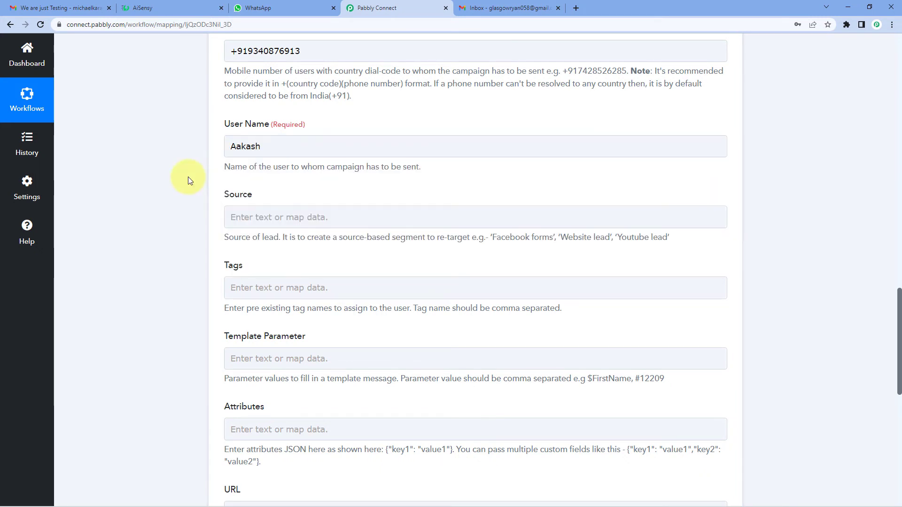
scroll(188, 177, down, 1)
click(289, 171)
text(Gmail)
click(188, 207)
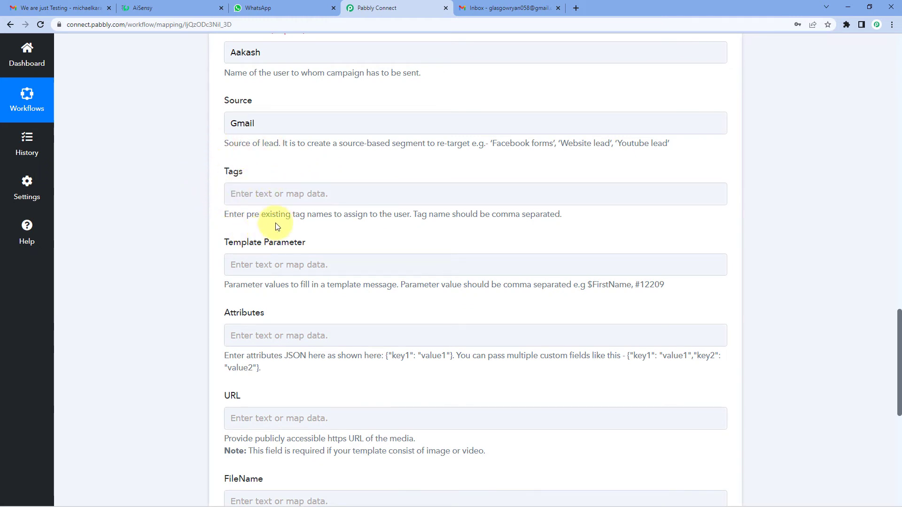
scroll(211, 226, down, 1)
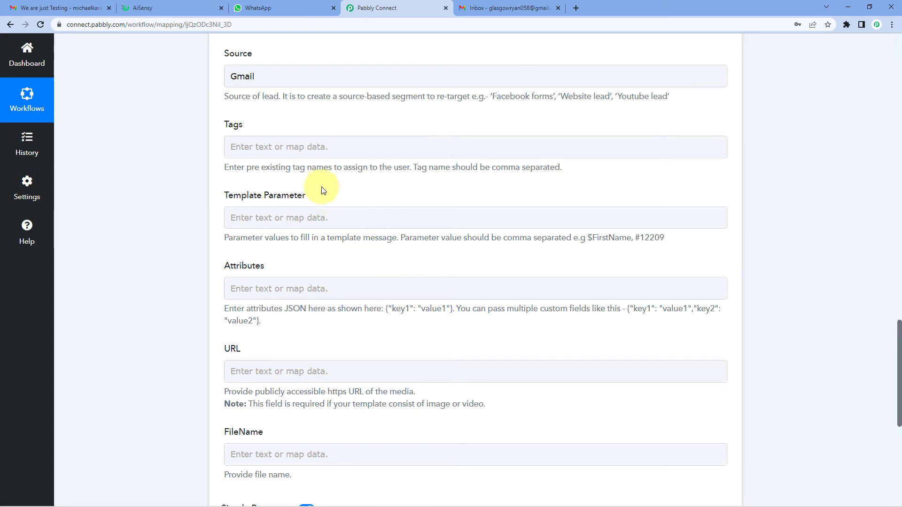
click(150, 8)
scroll(134, 303, down, 2)
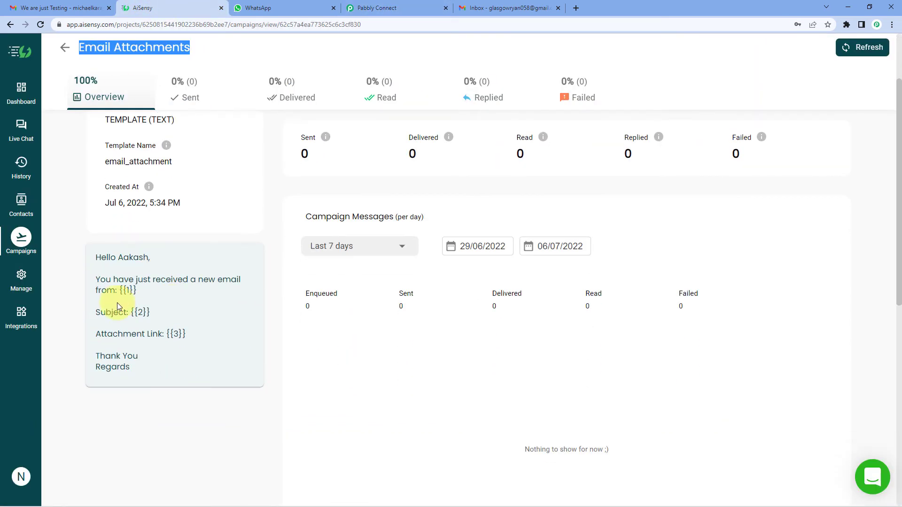
click(130, 292)
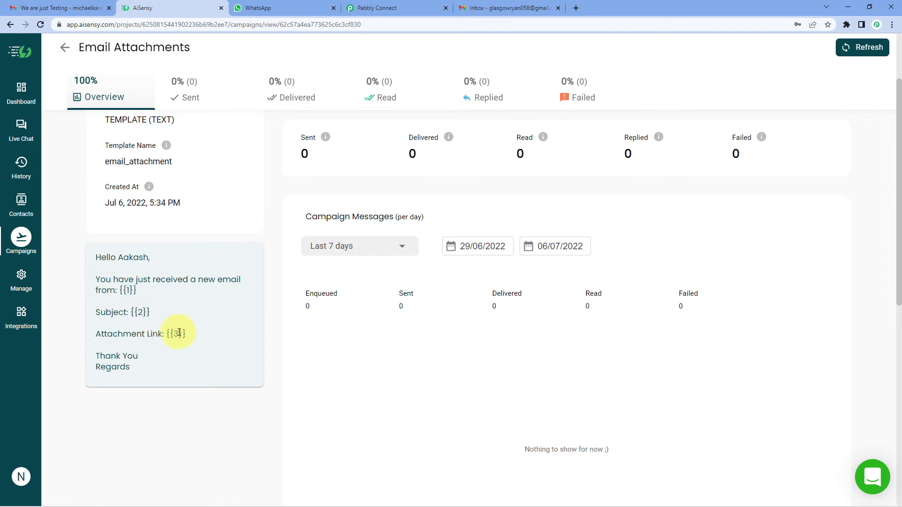
drag(137, 291, 119, 291)
click(376, 8)
click(230, 217)
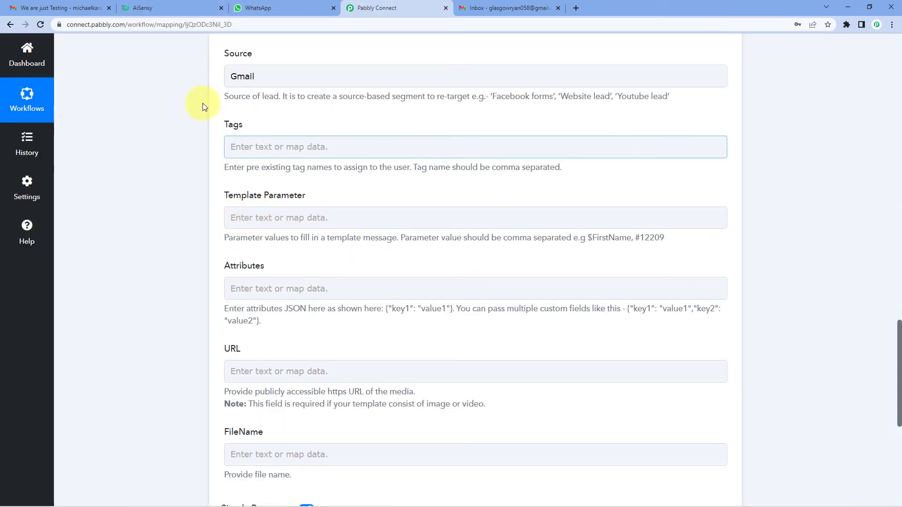
click(174, 8)
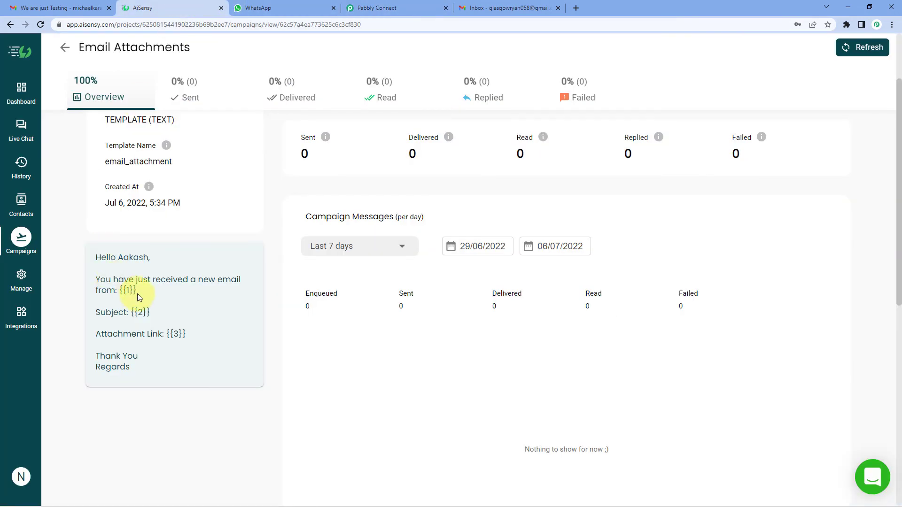
drag(140, 292, 122, 292)
click(377, 8)
click(248, 214)
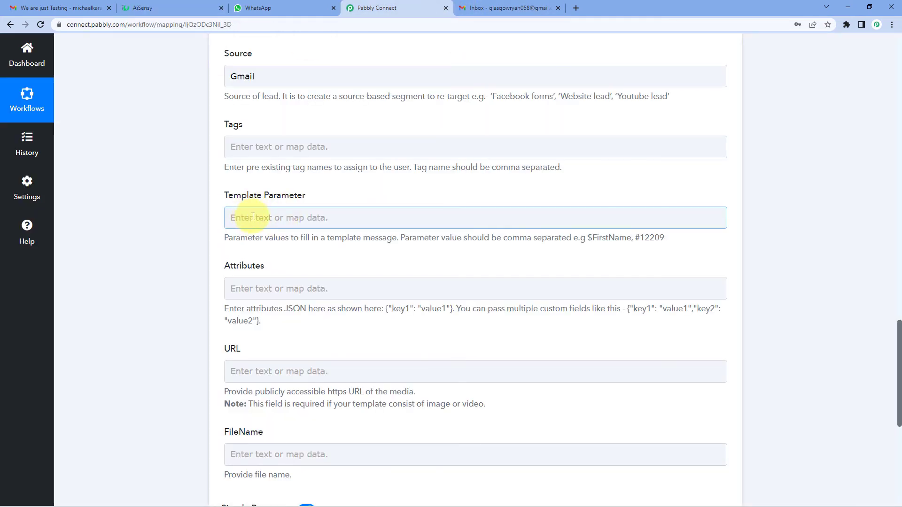
scroll(240, 216, up, 15)
scroll(435, 227, up, 15)
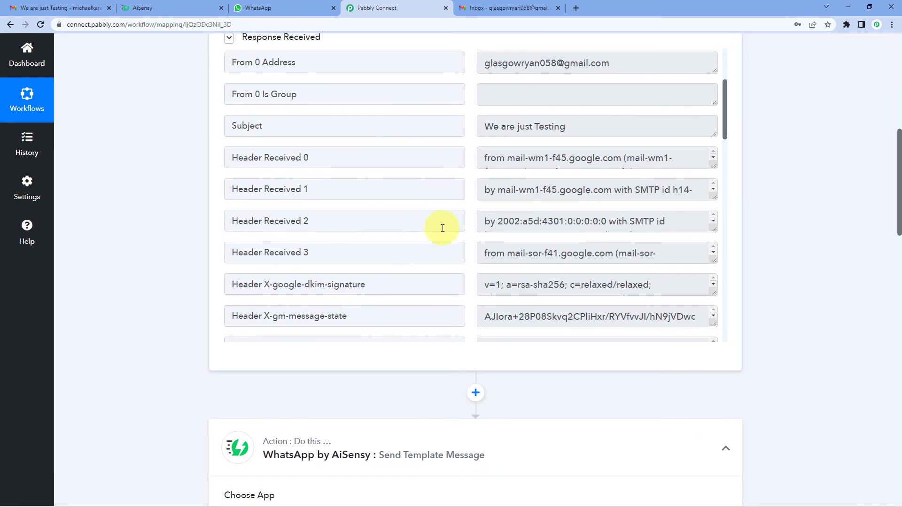
scroll(437, 226, up, 8)
scroll(462, 237, down, 3)
scroll(452, 199, down, 2)
scroll(484, 269, up, 2)
click(241, 271)
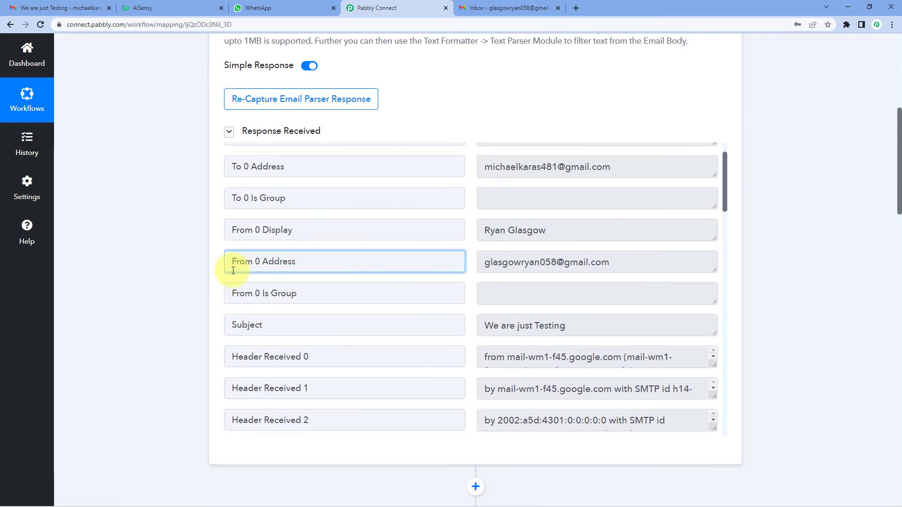
drag(633, 262, 481, 261)
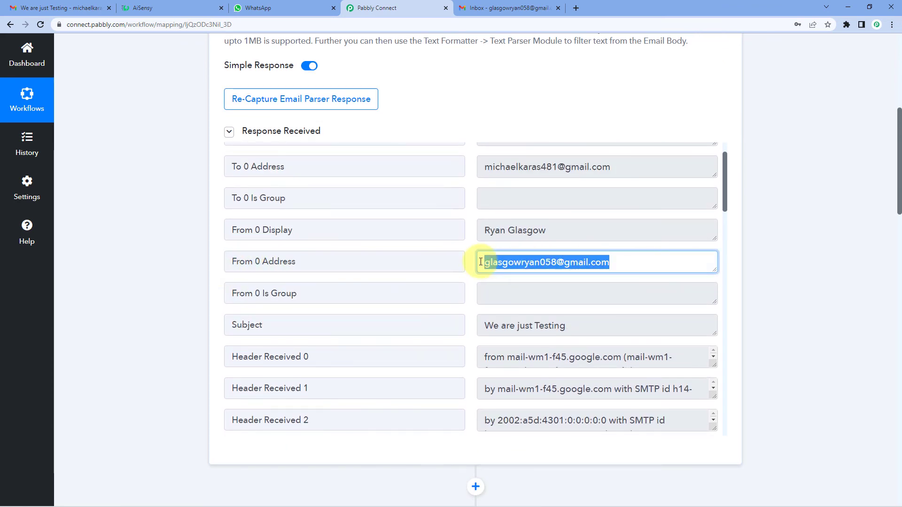
click(470, 249)
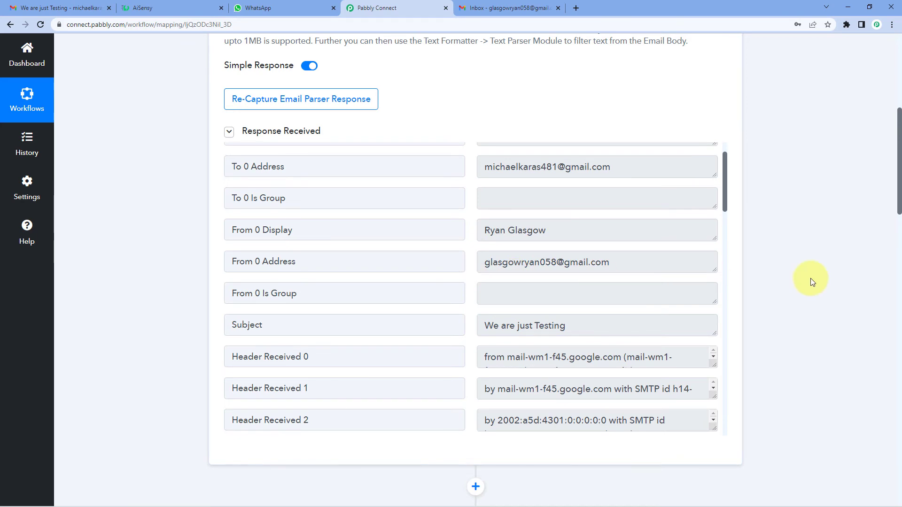
scroll(812, 282, down, 15)
click(235, 264)
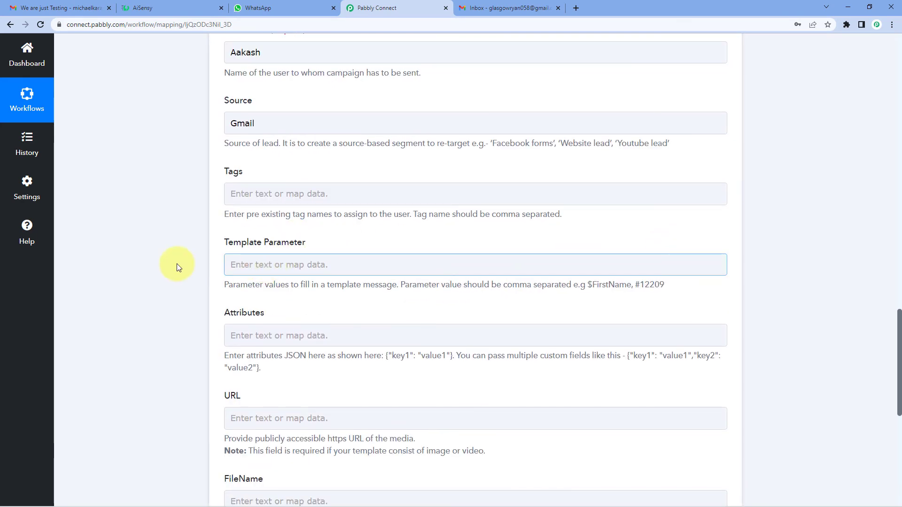
scroll(176, 263, down, 1)
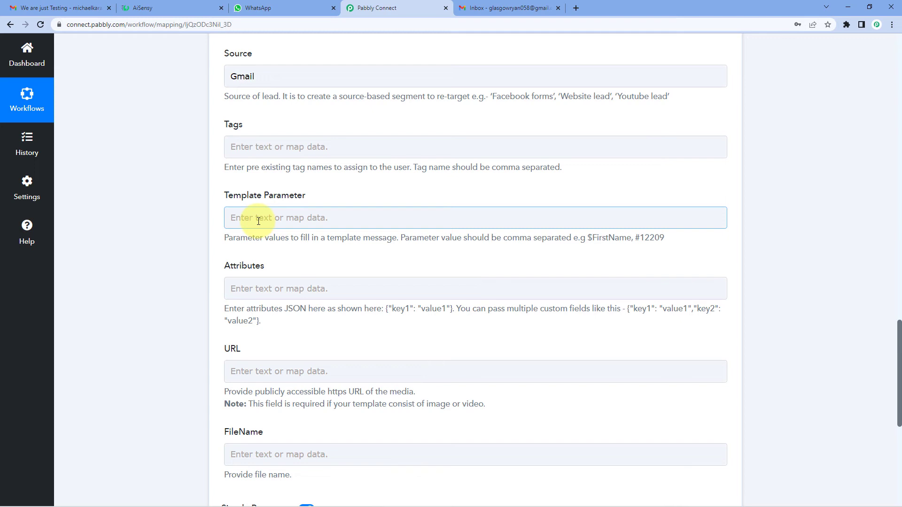
Map the Email Parser's From 0 Address into the Template Parameter field
click(253, 219)
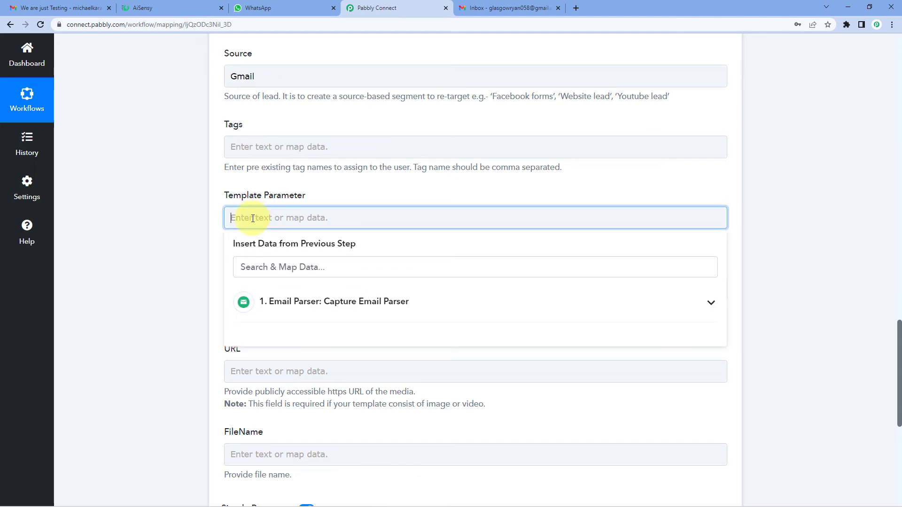
click(302, 305)
scroll(179, 305, down, 2)
scroll(294, 239, down, 2)
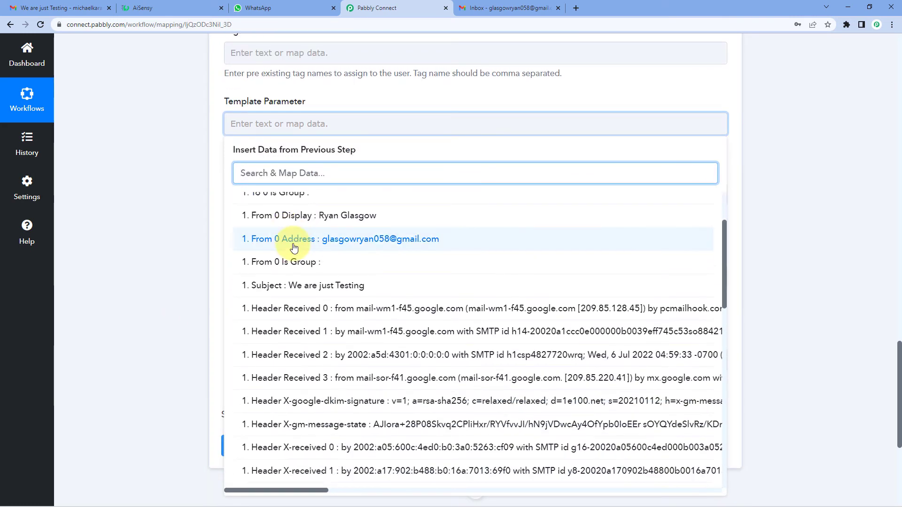
scroll(282, 256, down, 1)
scroll(324, 240, up, 2)
scroll(341, 216, up, 1)
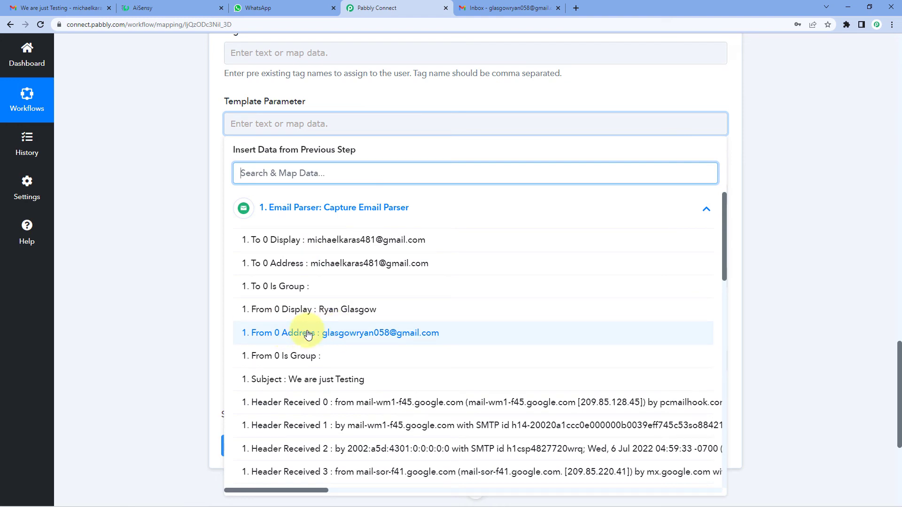
click(308, 335)
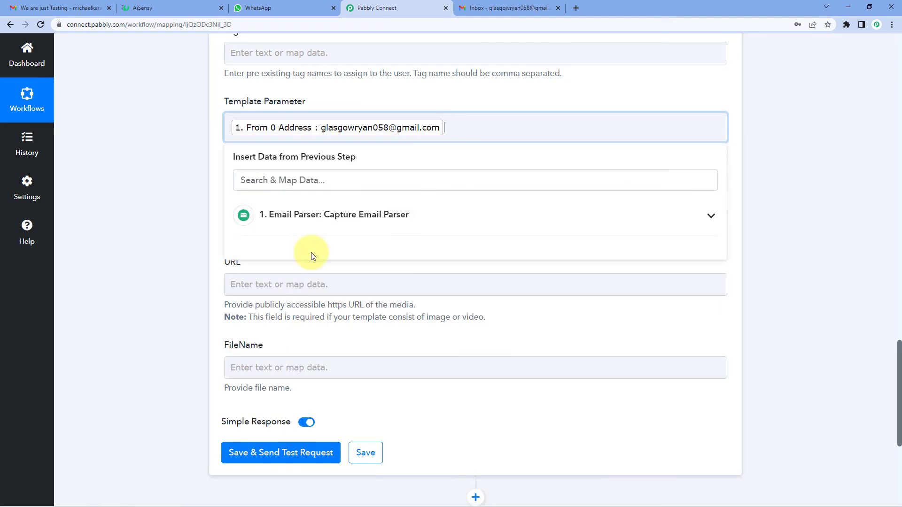
click(164, 207)
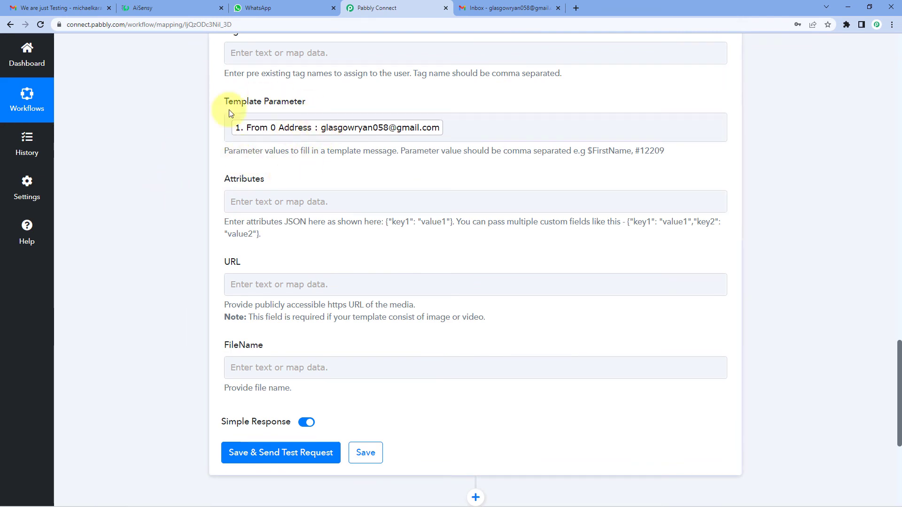
Add a comma and the email Subject for the template's {{2}} placeholder, followed by another comma
click(164, 8)
drag(157, 314, 136, 312)
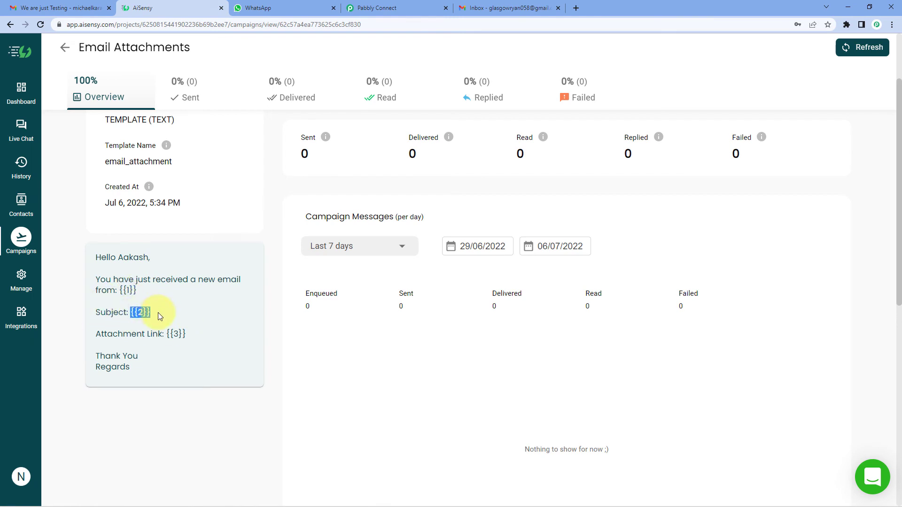
click(380, 8)
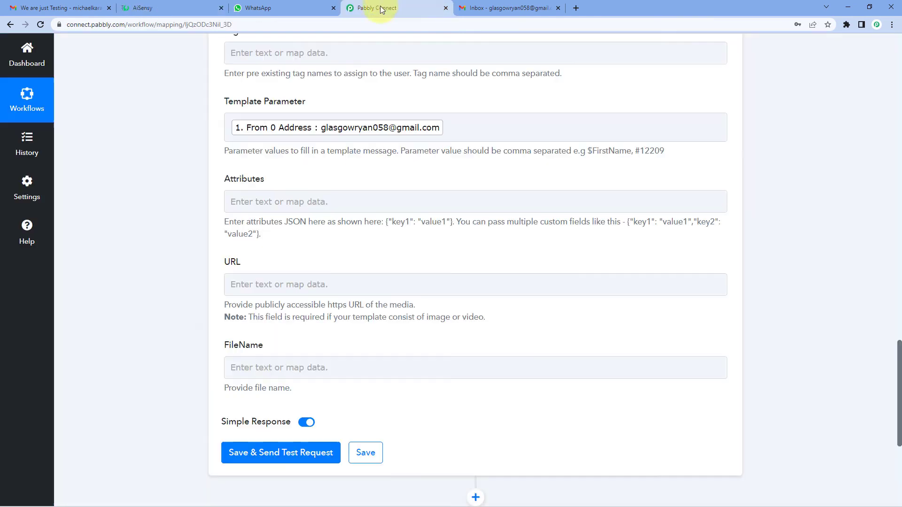
click(473, 123)
text(,)
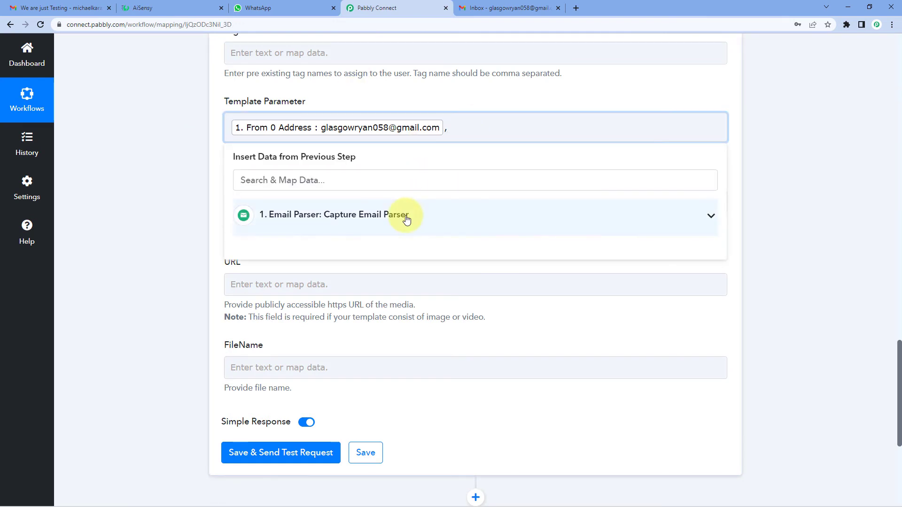
click(402, 217)
scroll(384, 255, down, 2)
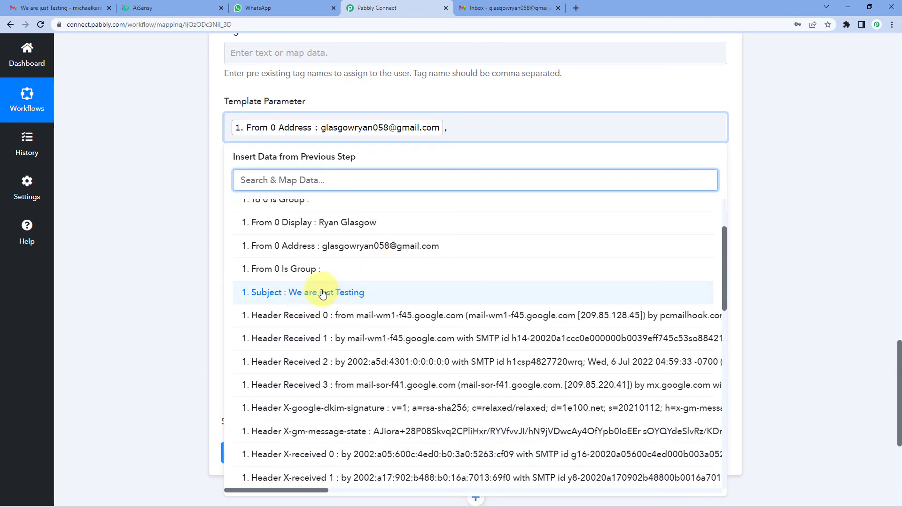
click(339, 292)
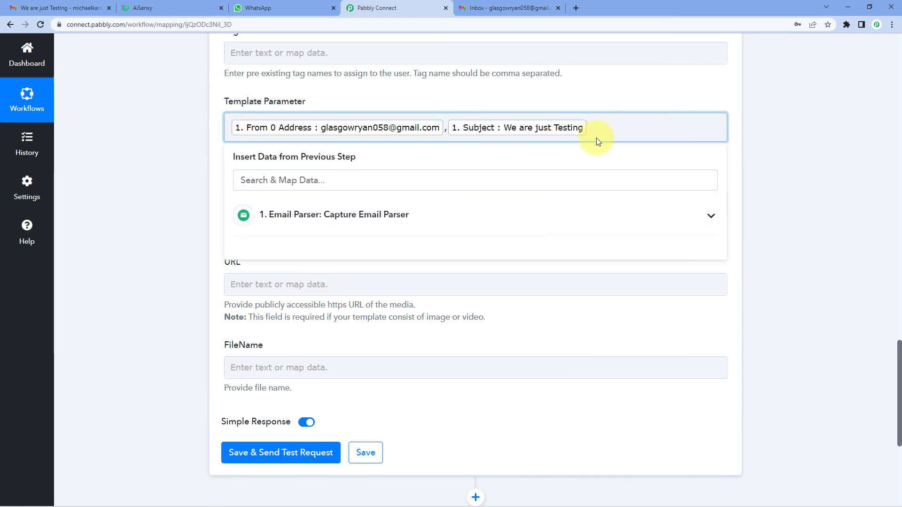
text(,)
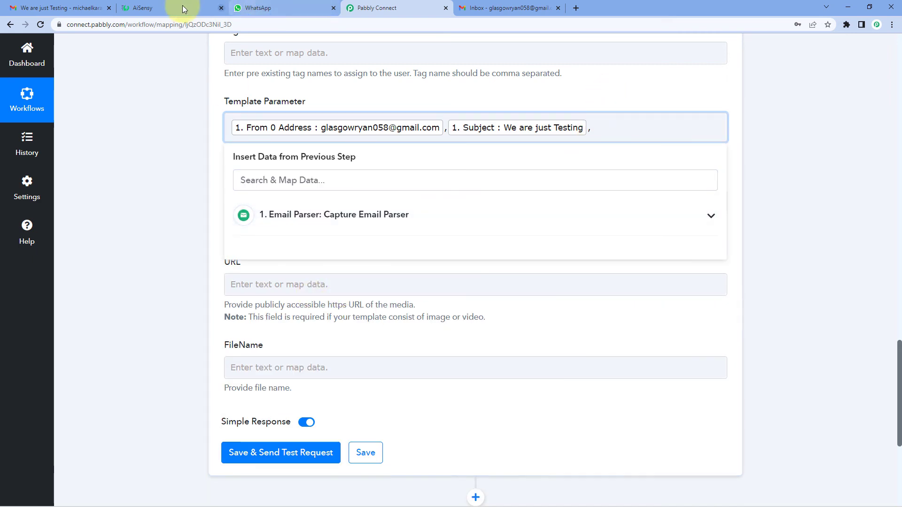
Map the Attachment Links value as the template's {{3}} parameter
click(182, 8)
click(186, 346)
drag(192, 335, 165, 335)
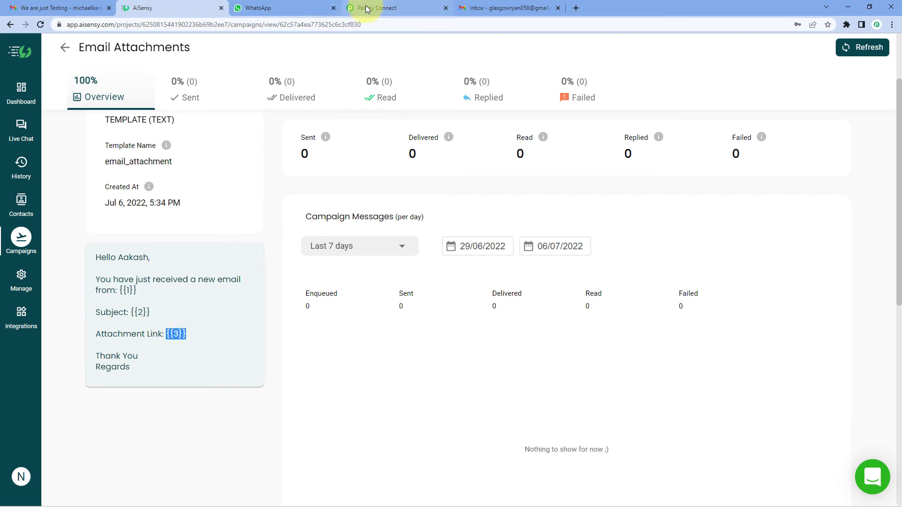
click(367, 8)
click(484, 217)
scroll(450, 311, down, 5)
scroll(450, 311, down, 10)
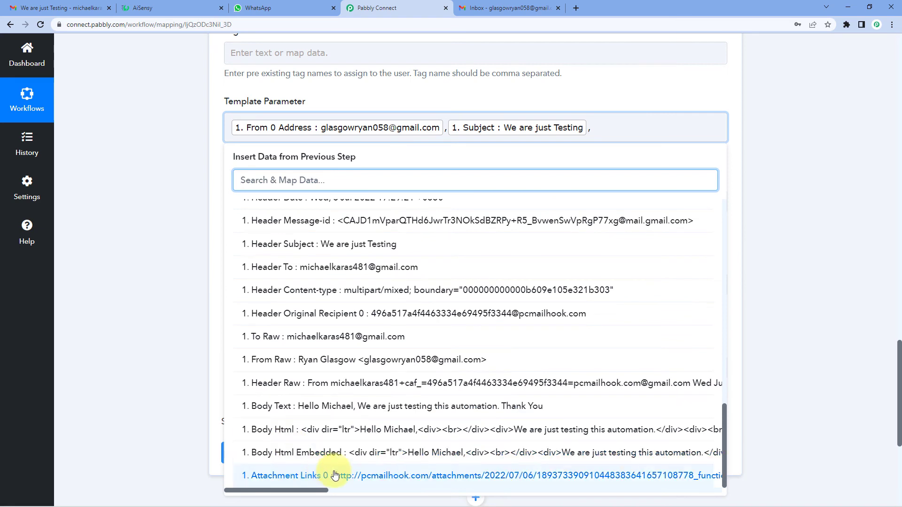
click(309, 479)
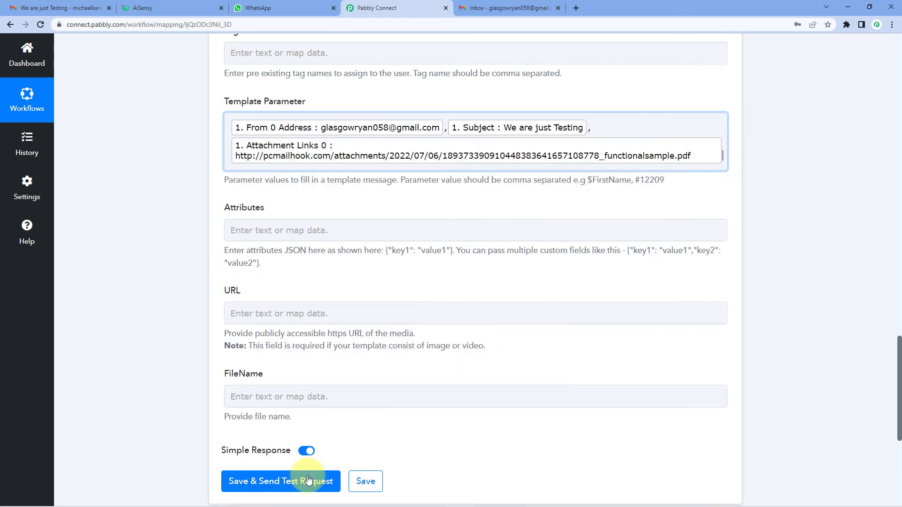
click(134, 199)
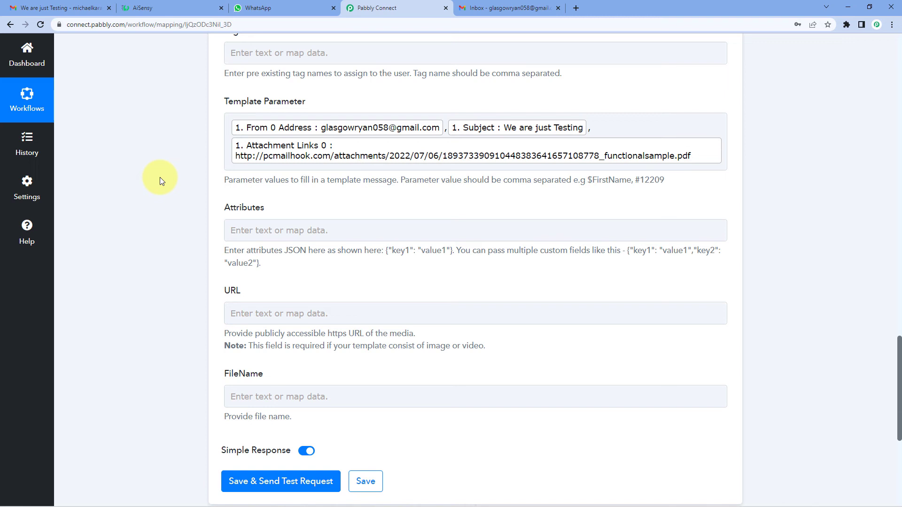
scroll(160, 176, down, 1)
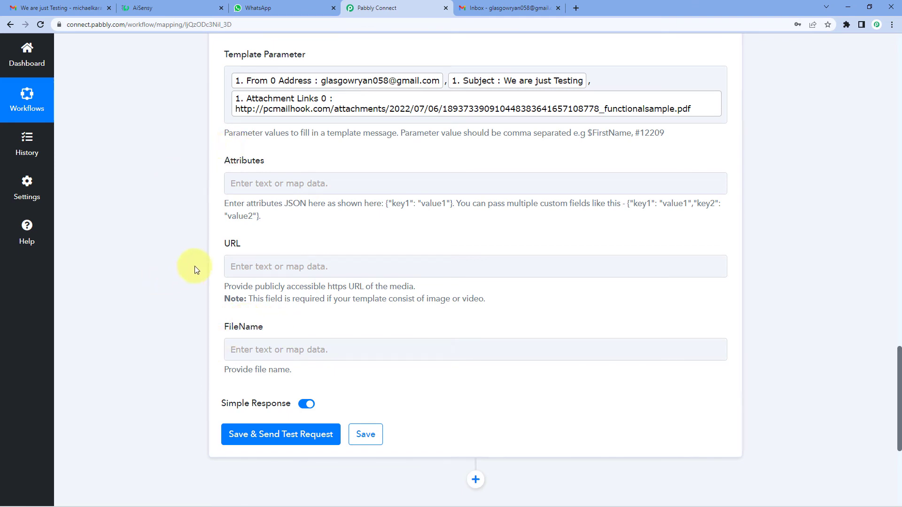
scroll(194, 266, down, 3)
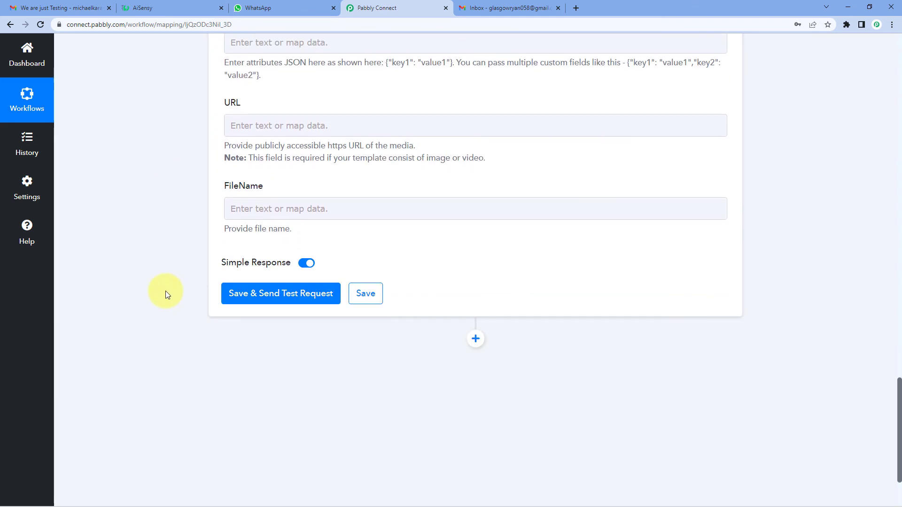
Save the AiSensy step, send the test request, verify Success and the mobile number, then switch to WhatsApp
click(288, 296)
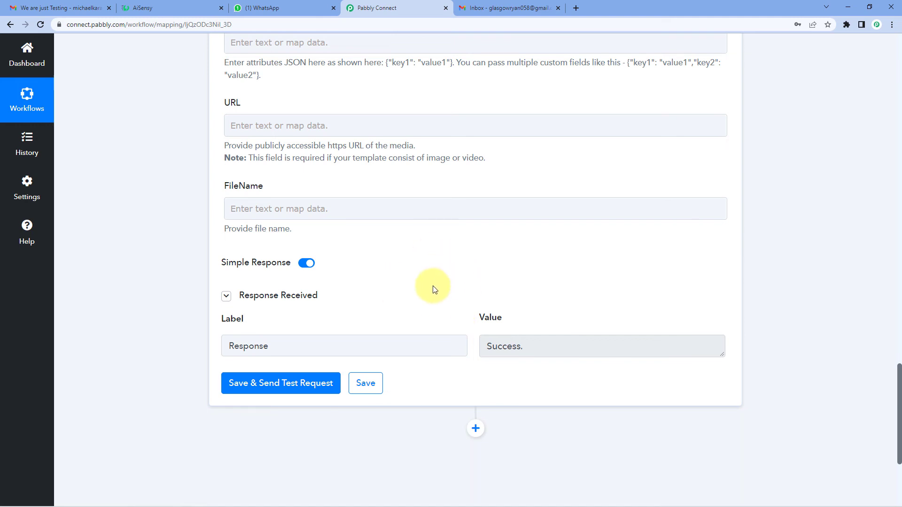
scroll(431, 286, up, 9)
scroll(359, 298, up, 3)
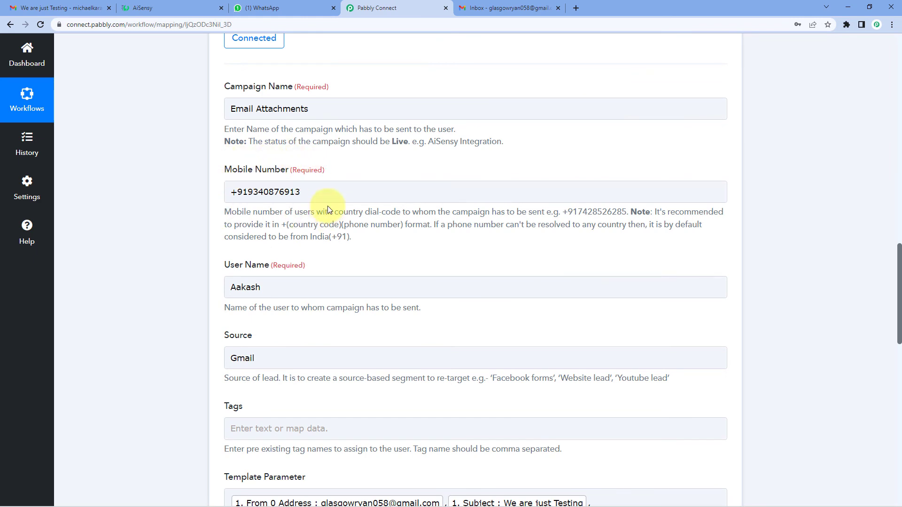
drag(395, 192, 189, 190)
click(190, 188)
click(687, 188)
click(287, 8)
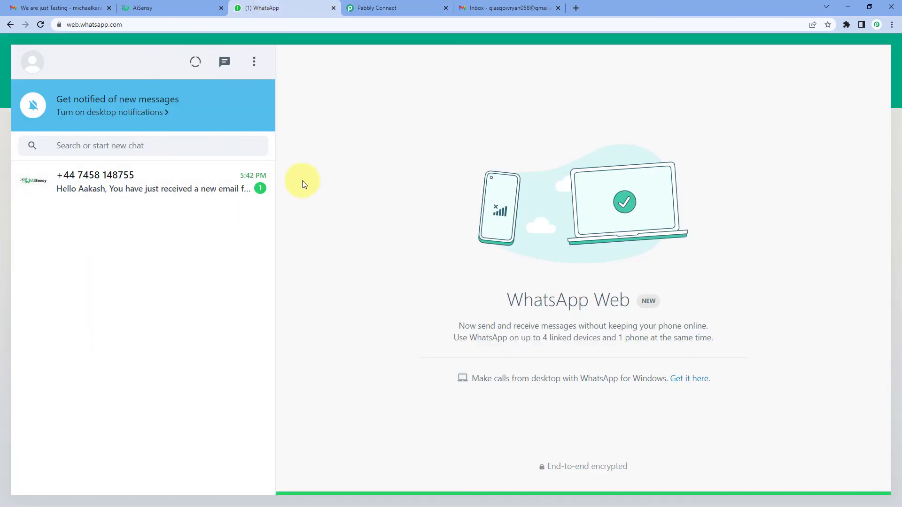
Check the AiSensy chat's sender address, subject 'We are just Testing', and attachment link opening functionalsample.pdf
click(177, 189)
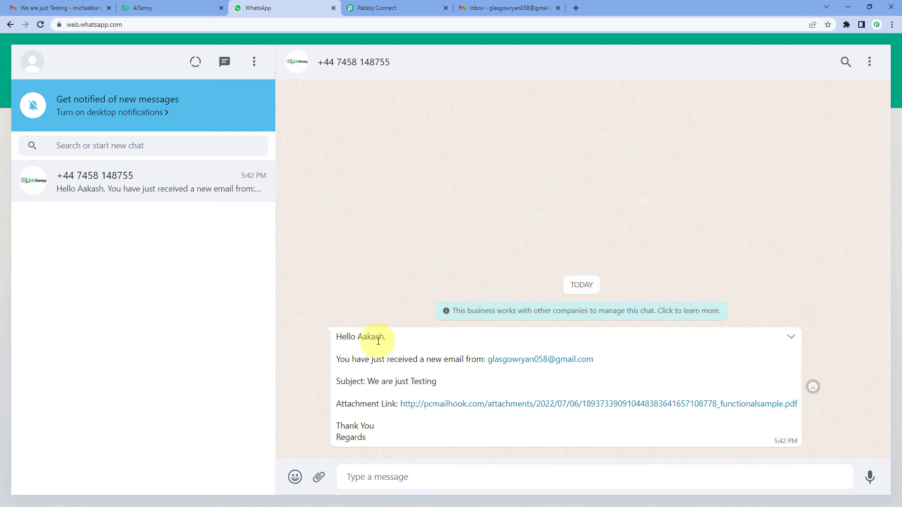
drag(358, 337, 376, 337)
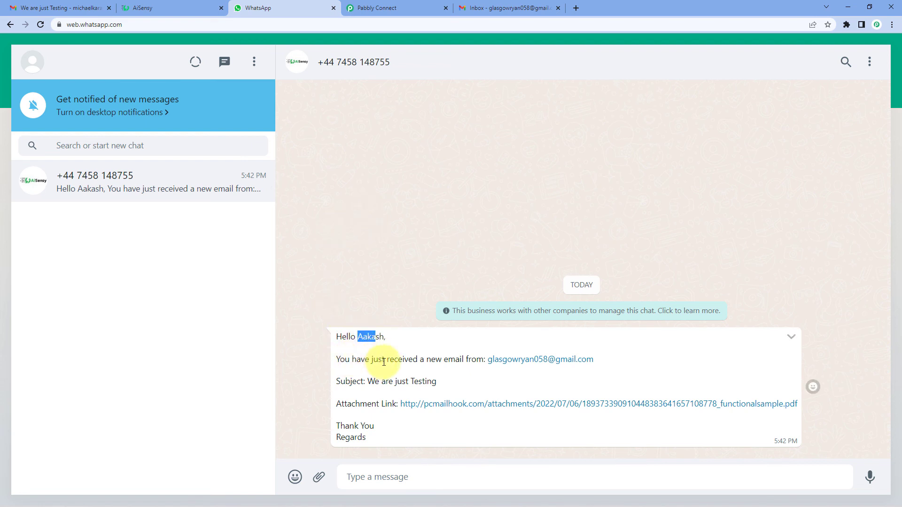
drag(606, 360, 484, 363)
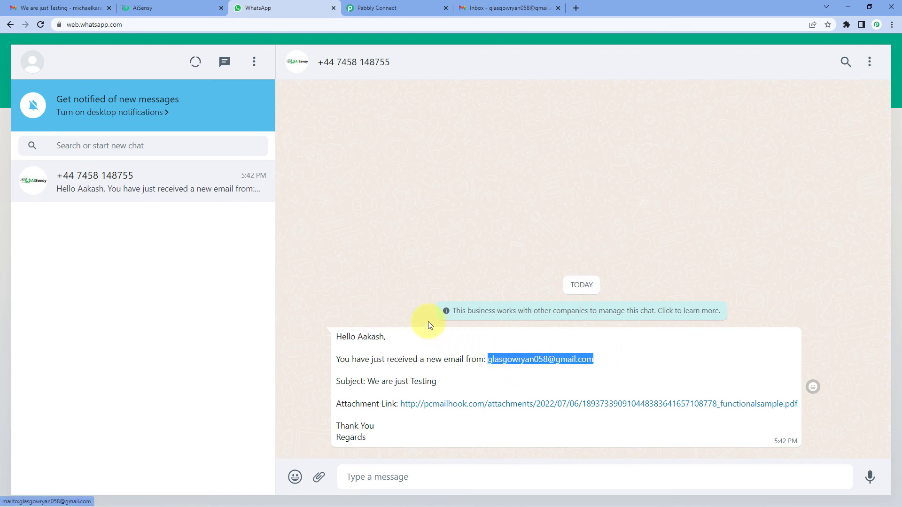
drag(436, 382, 368, 383)
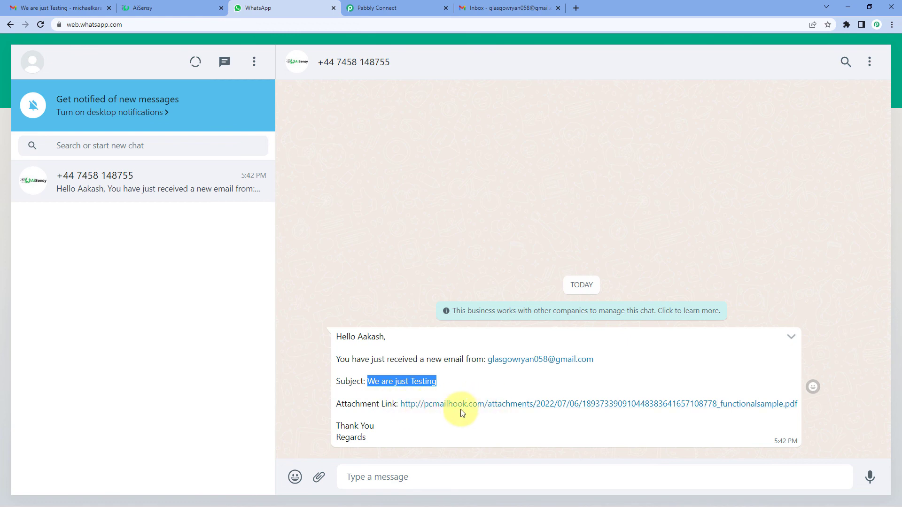
click(538, 410)
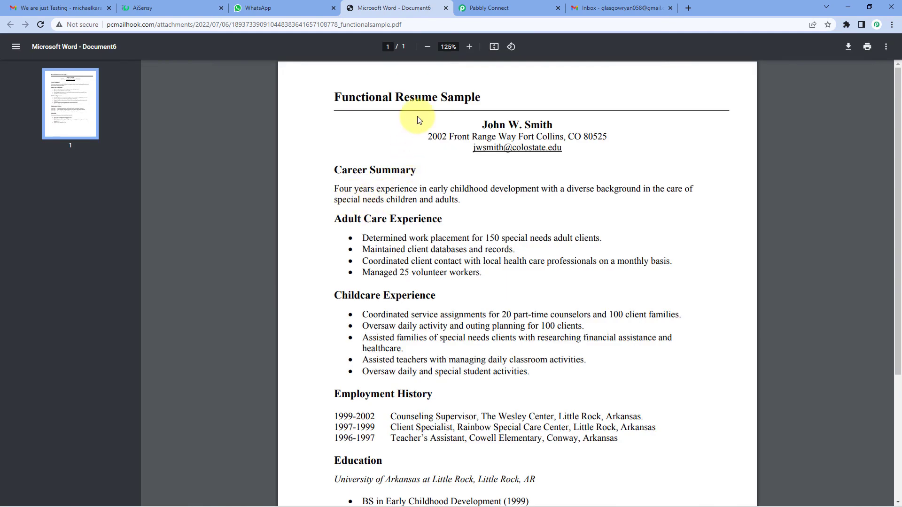
click(445, 8)
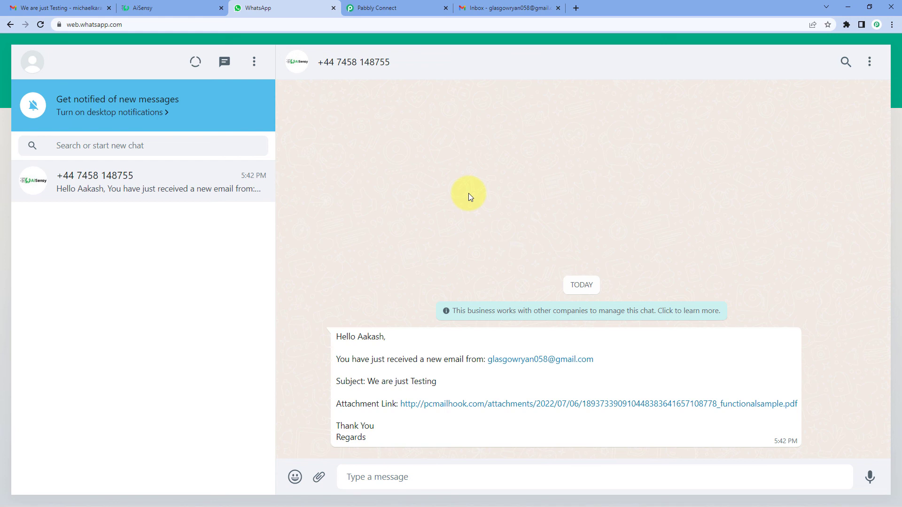
Return to the Gmail Attachments to WhatsApp workflow and collapse its Email Parser trigger step
click(395, 8)
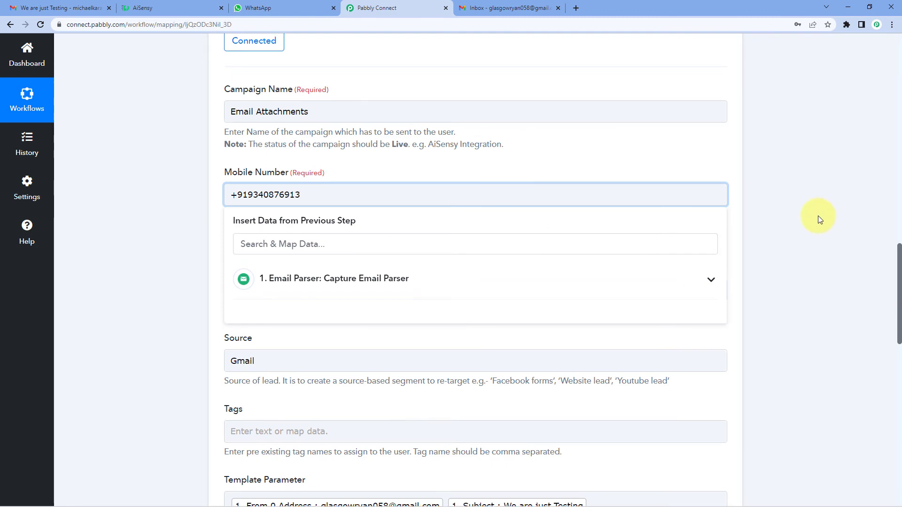
scroll(819, 216, up, 8)
scroll(765, 256, up, 10)
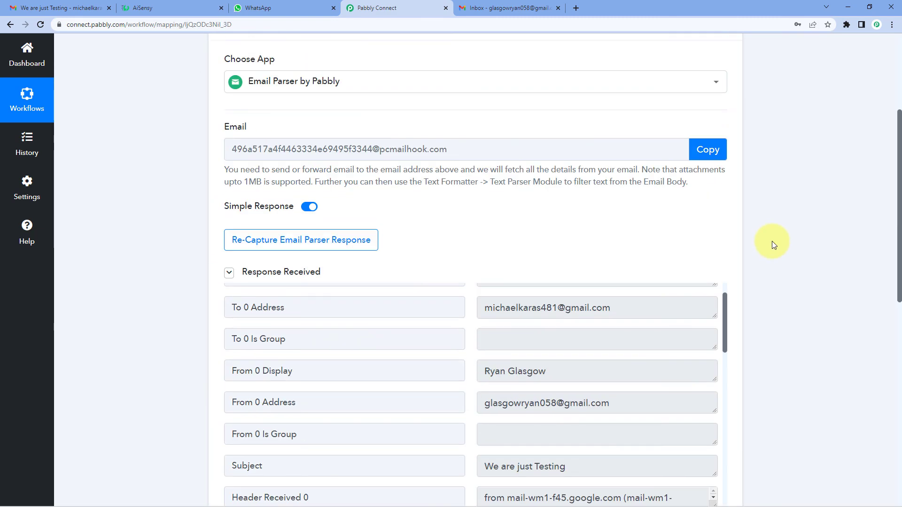
click(727, 201)
scroll(780, 216, down, 1)
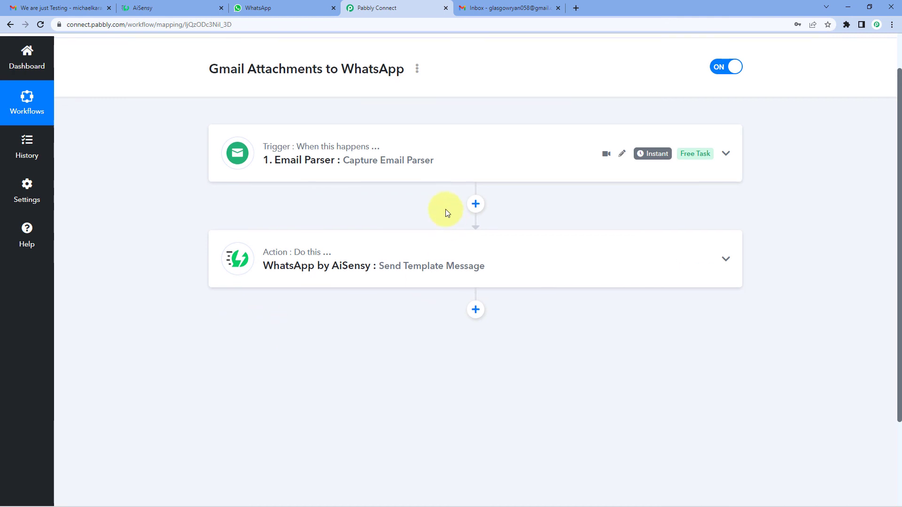
scroll(447, 209, up, 1)
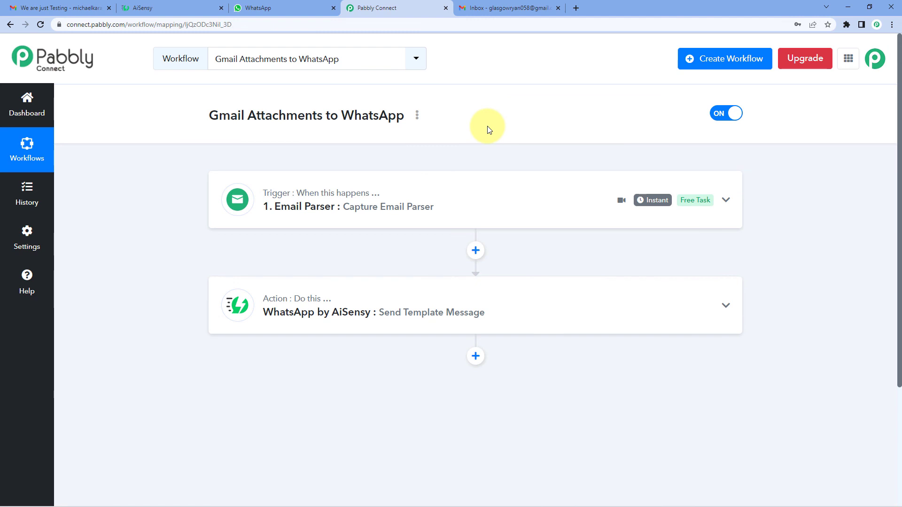